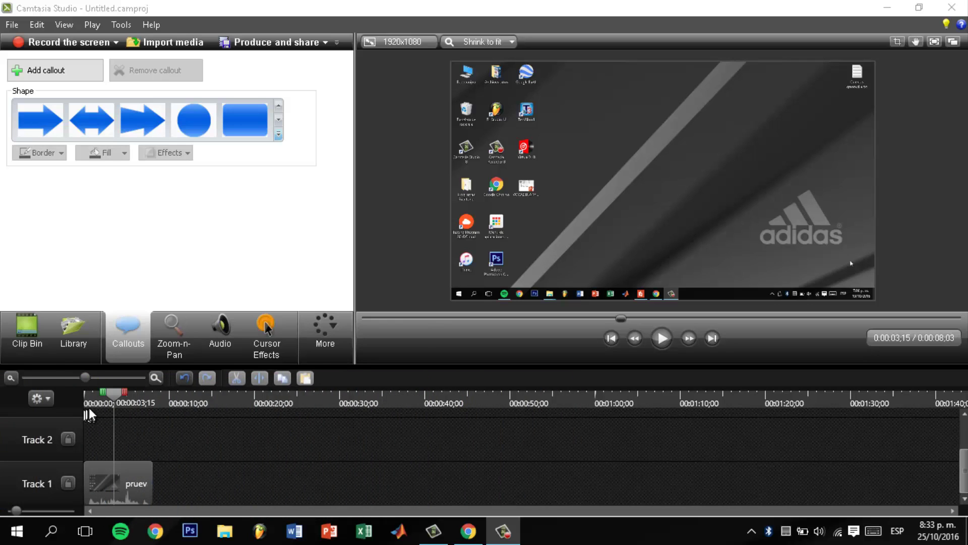
- Add a thought bubble callout with text to the video at 0:00:00;13 on the timeline
drag(113, 395, 89, 400)
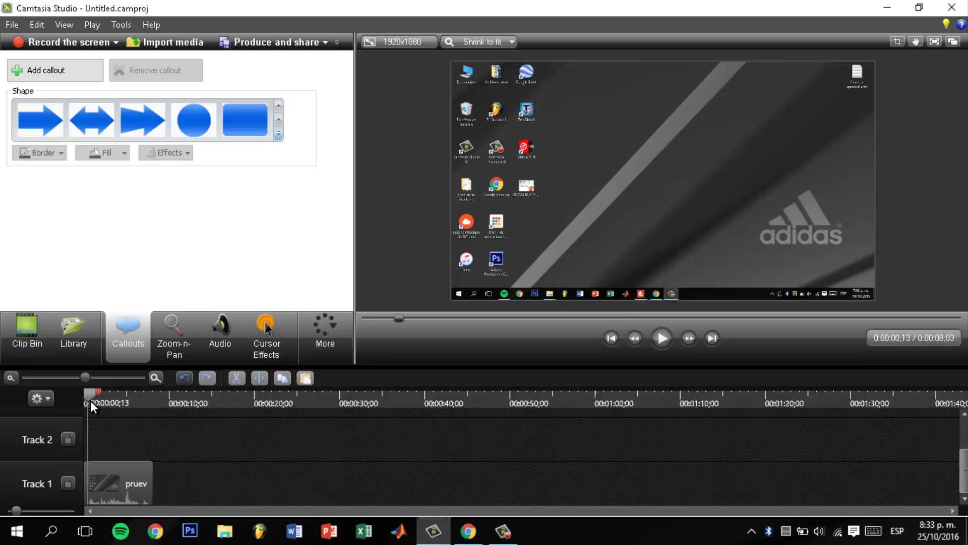
click(278, 134)
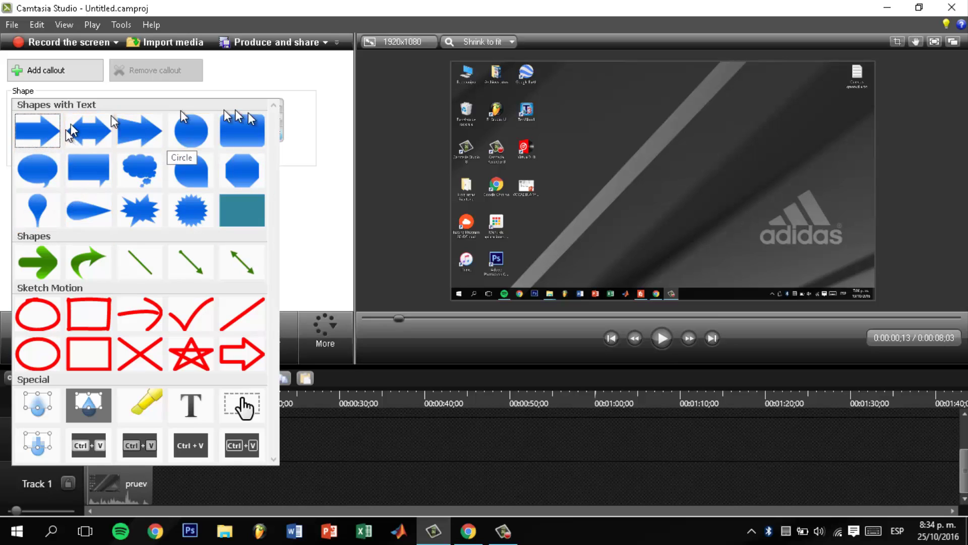
click(303, 147)
click(277, 134)
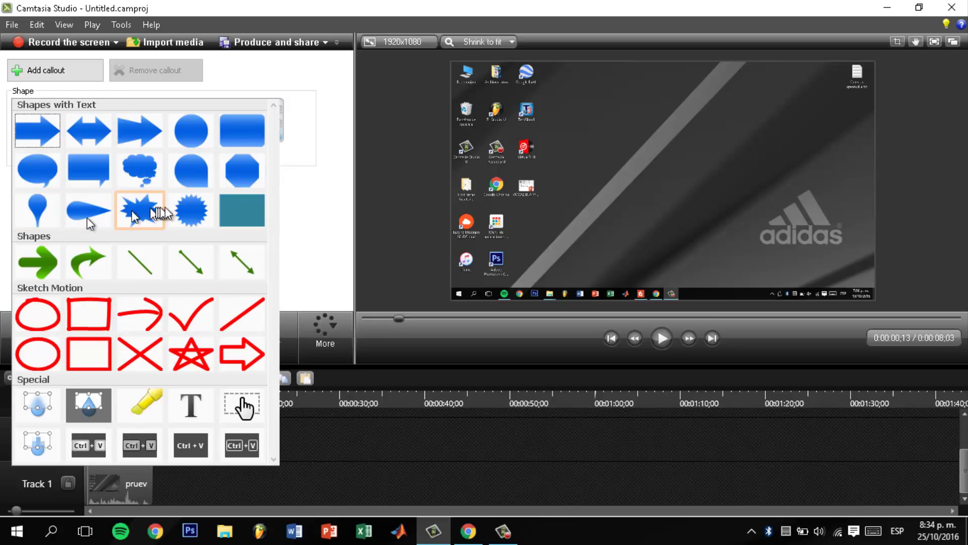
click(132, 189)
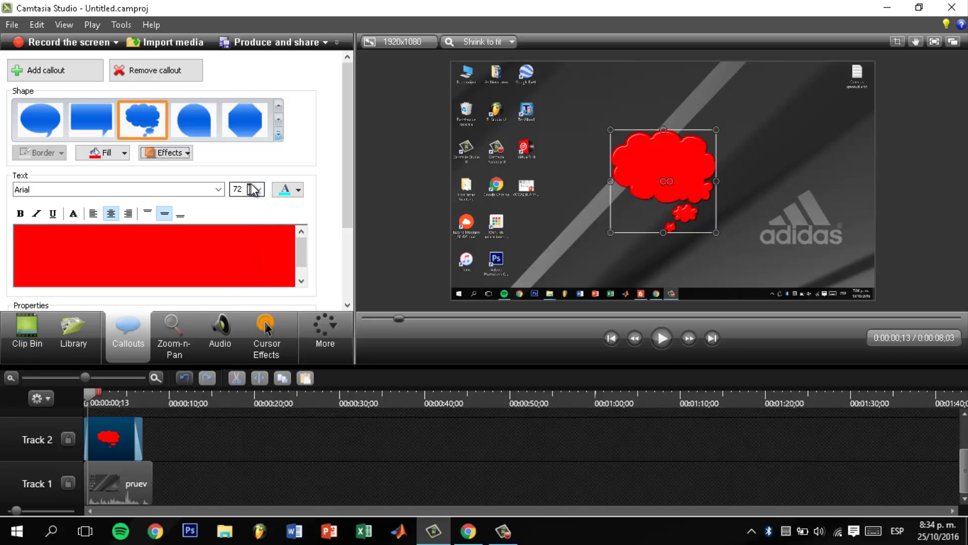
- Set the callout's font size to 72 and enter "Hola Chicos" as its text
click(259, 189)
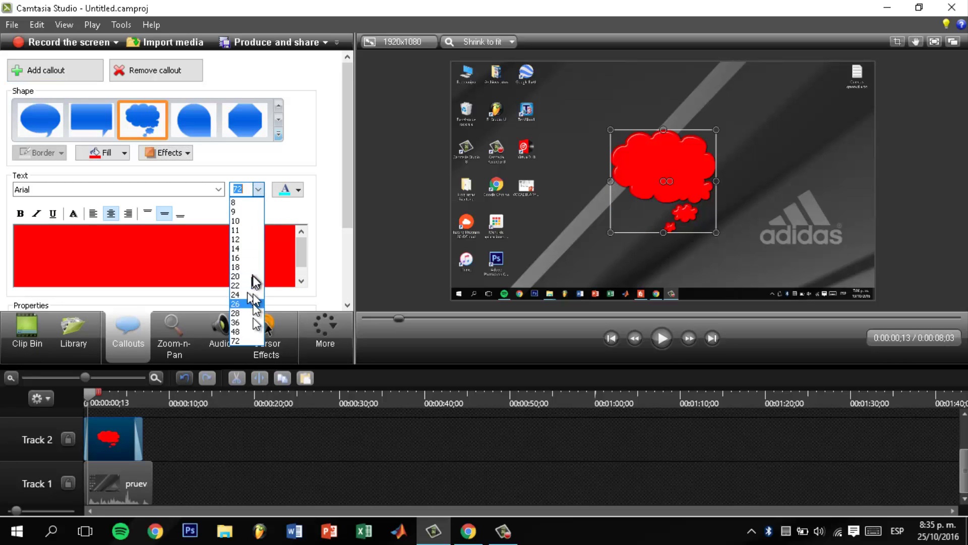
click(247, 339)
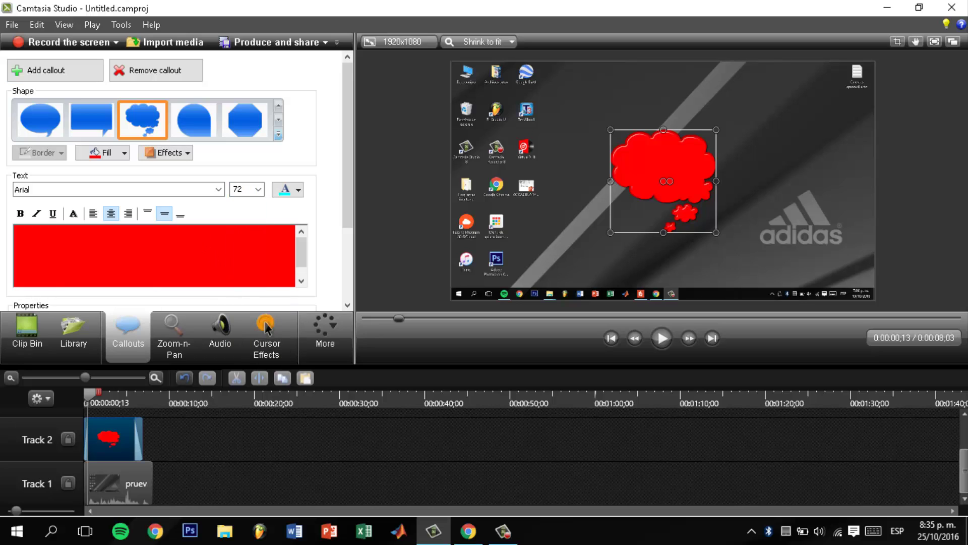
click(205, 246)
text(Hol)
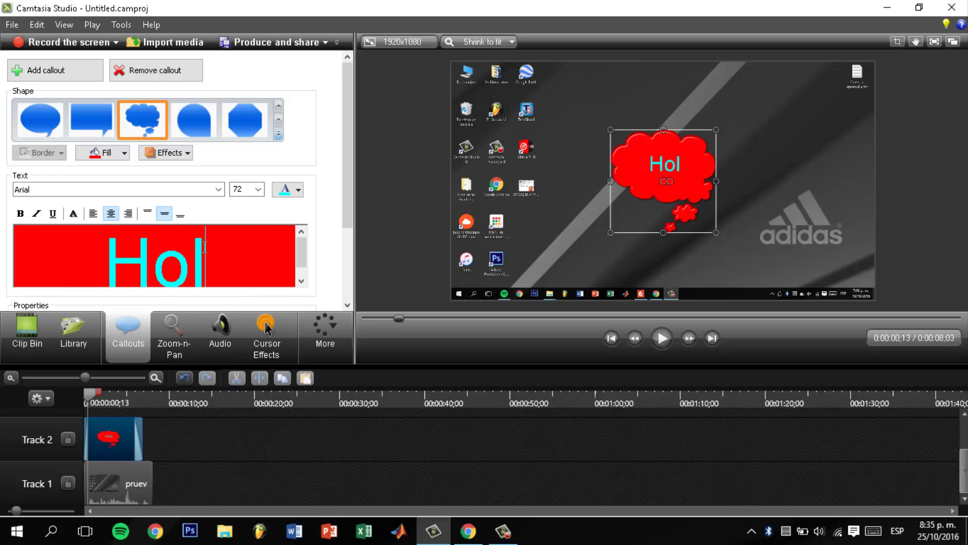
text(a Chicos)
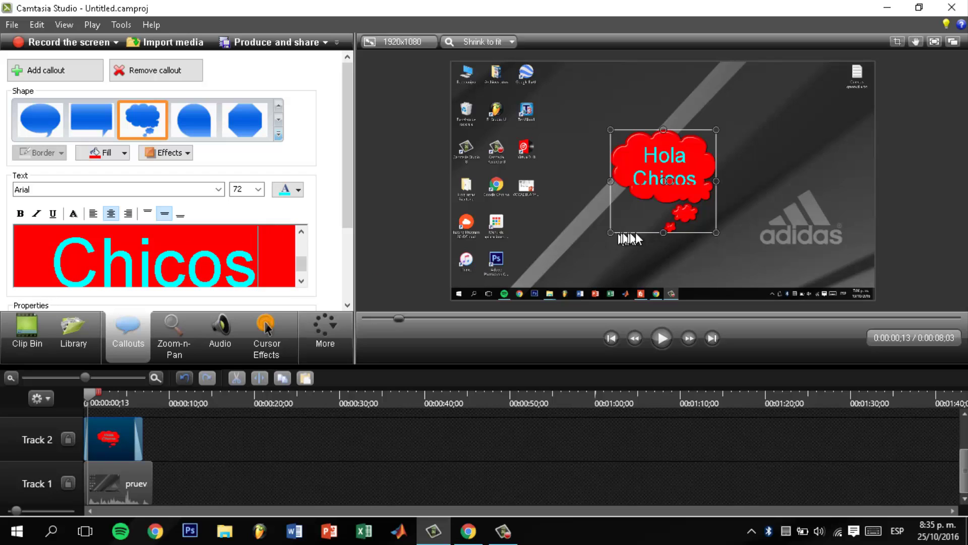
- Stretch the thought bubble slightly taller and move it to the upper-right area of the video frame
drag(663, 233, 661, 260)
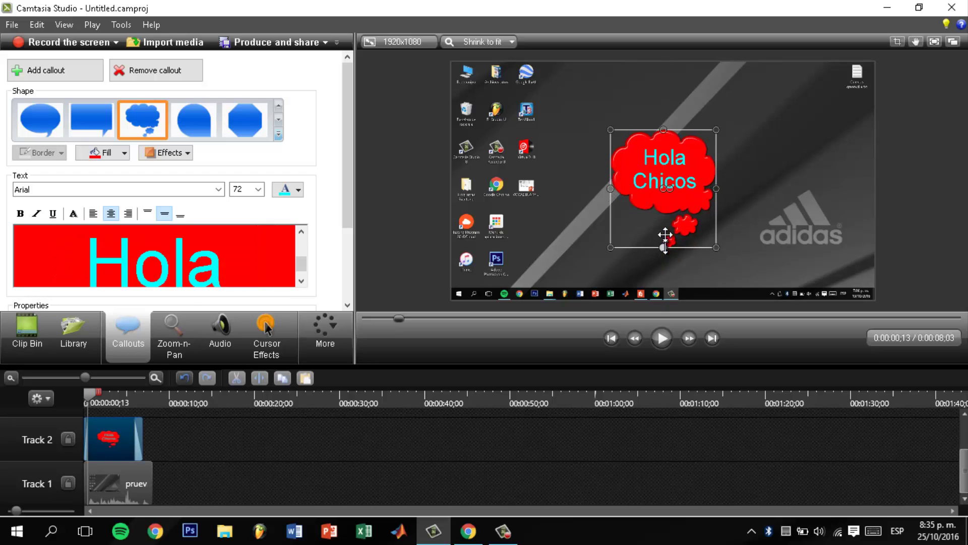
drag(676, 210, 800, 160)
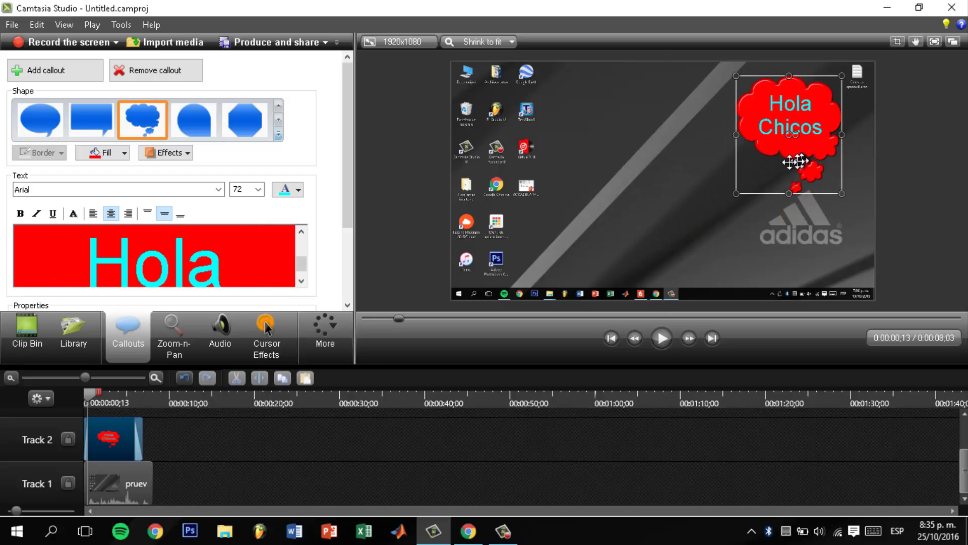
- Reduce the whole "Hola Chicos" callout text to font size 24
click(261, 190)
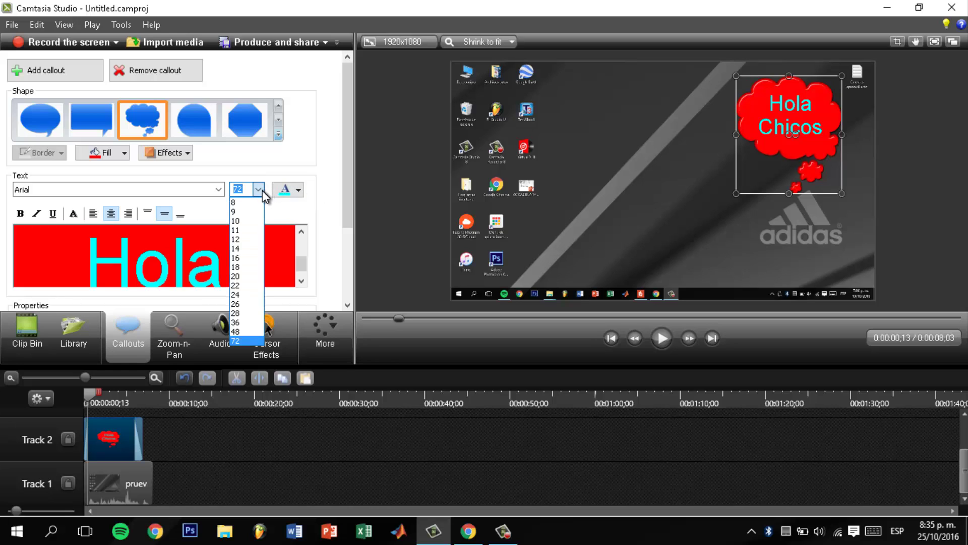
click(262, 189)
scroll(262, 267, down, 1)
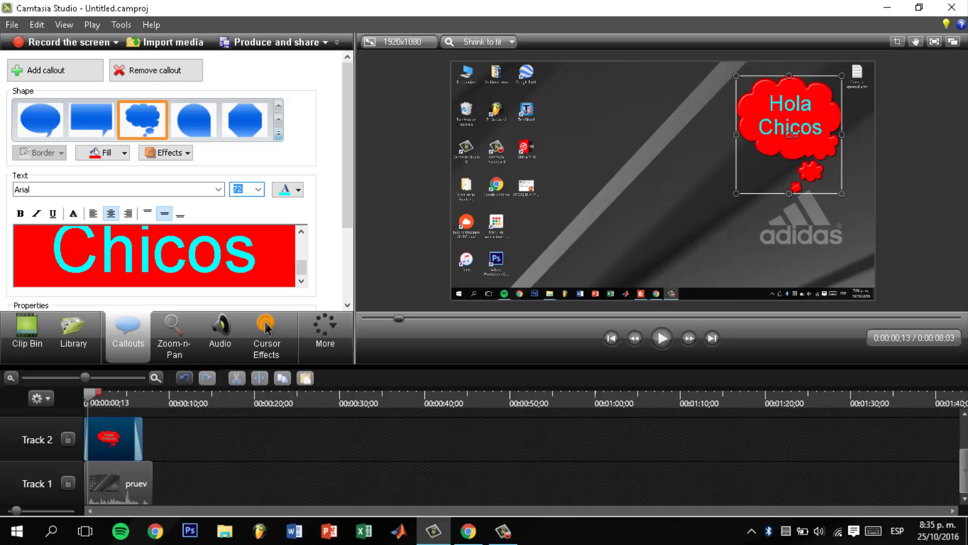
drag(261, 266, 262, 235)
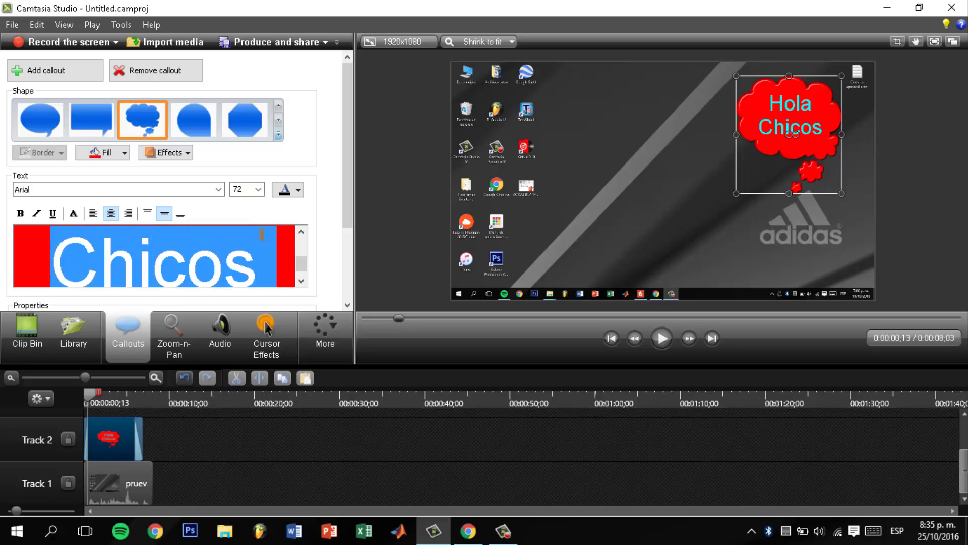
scroll(263, 252, up, 1)
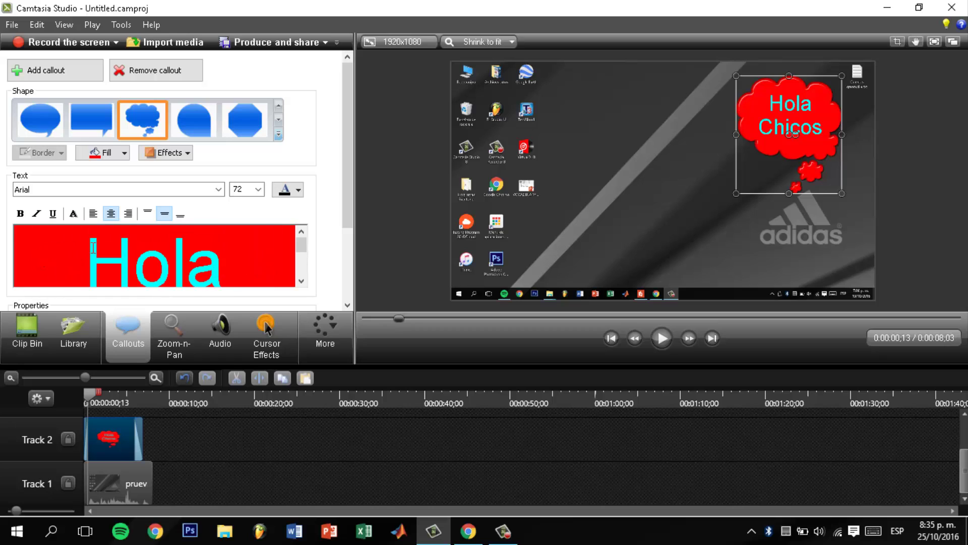
click(258, 190)
click(244, 294)
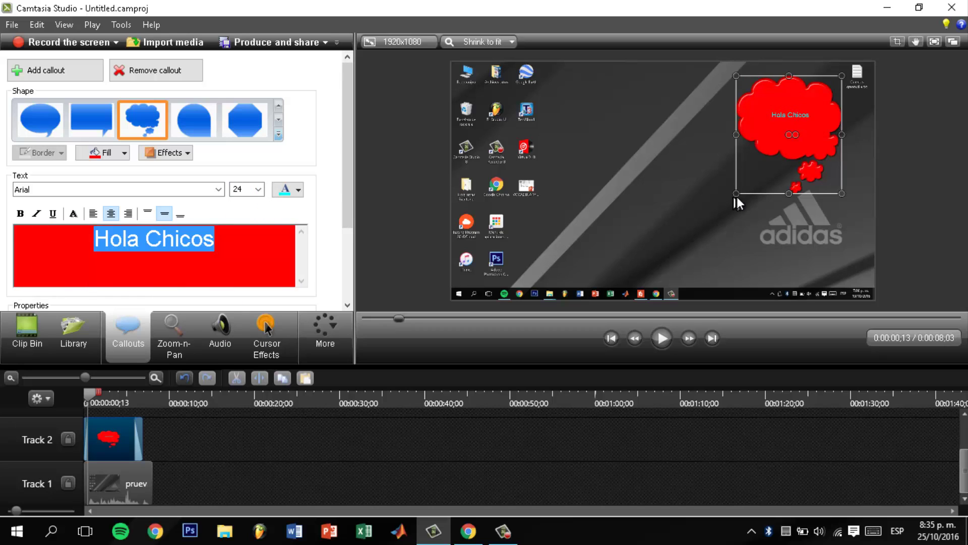
- Shrink the thought bubble to fit closely around its text and check it in the full-screen preview
drag(737, 193, 787, 124)
click(934, 42)
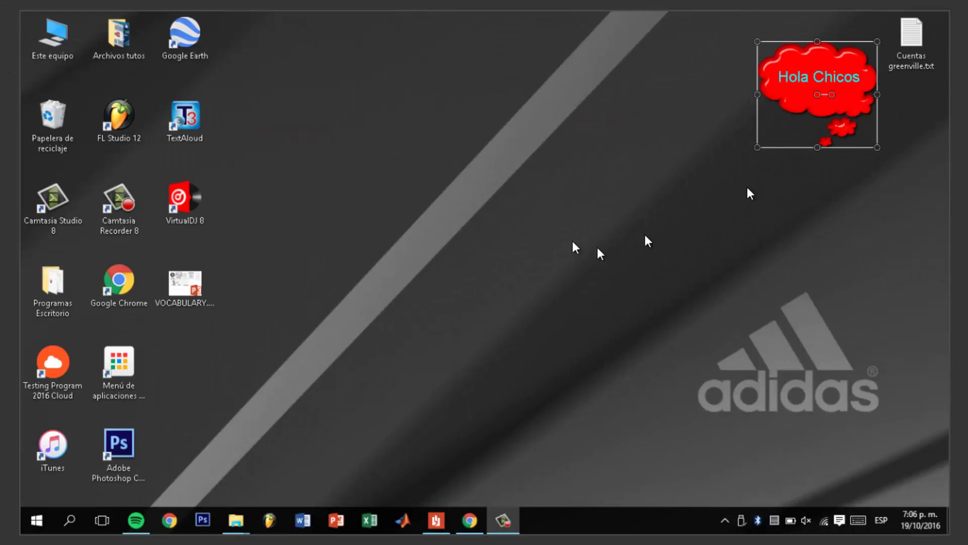
key(Escape)
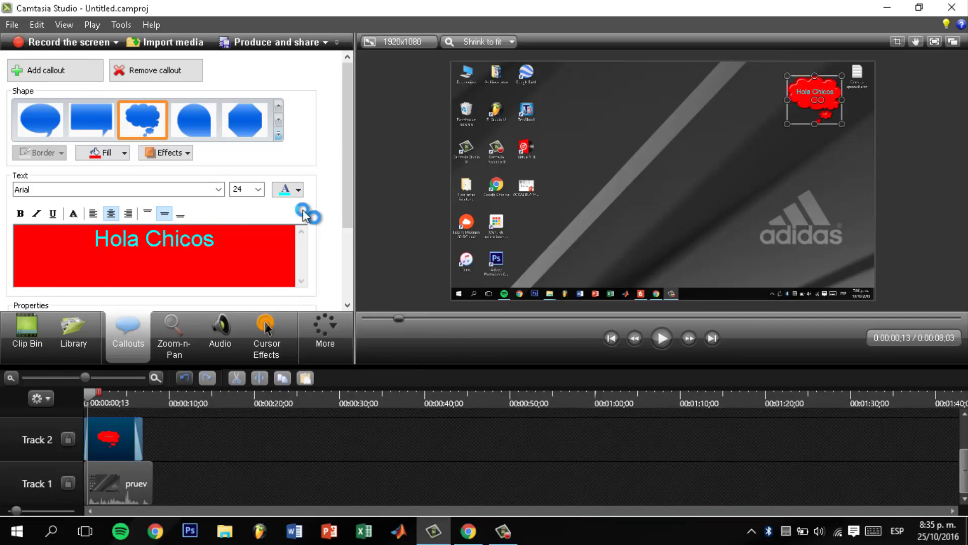
- Play the video from the start to preview how the callout fades in and out
scroll(302, 209, down, 5)
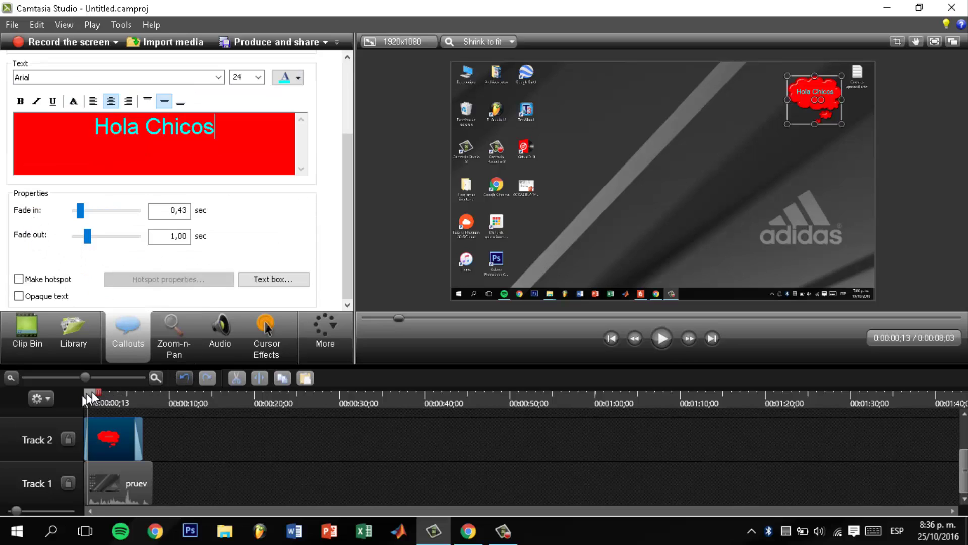
drag(92, 391, 67, 391)
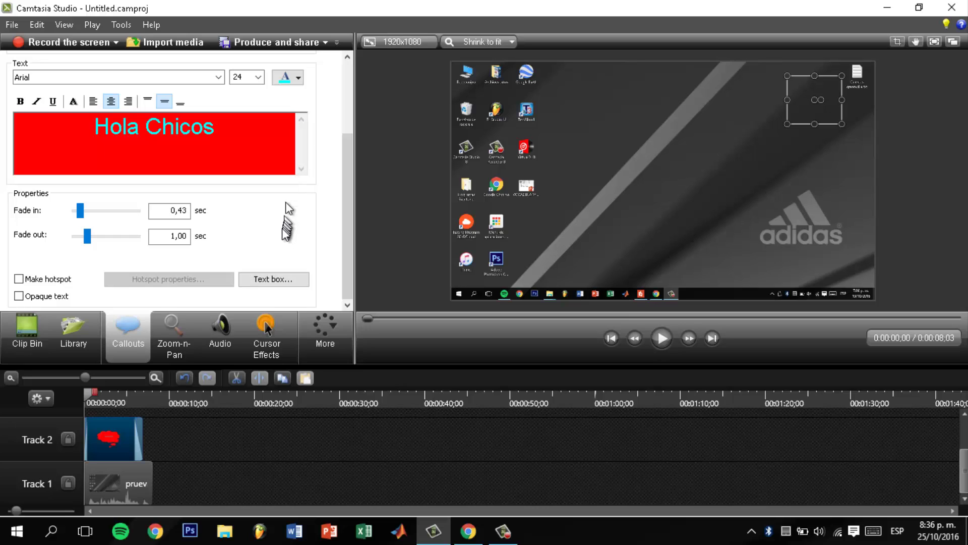
click(662, 338)
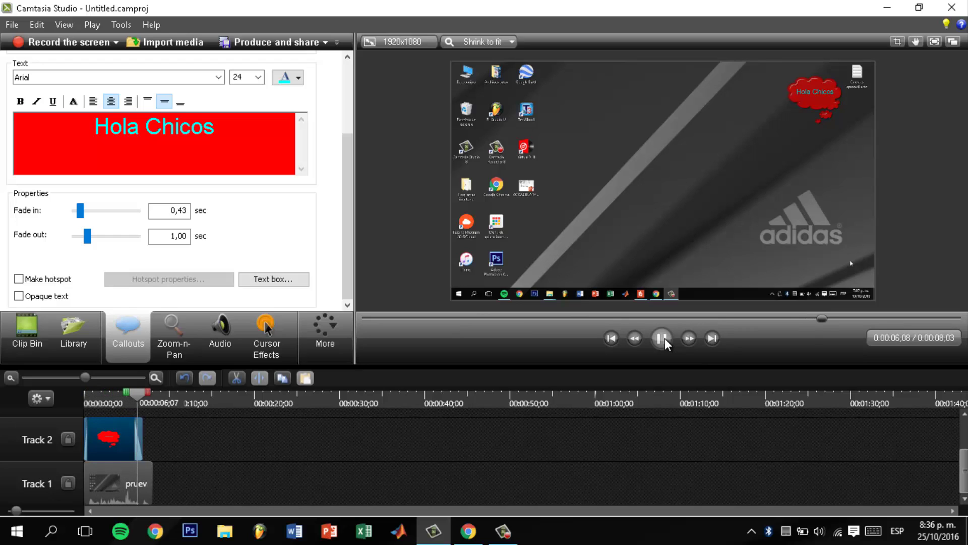
click(665, 338)
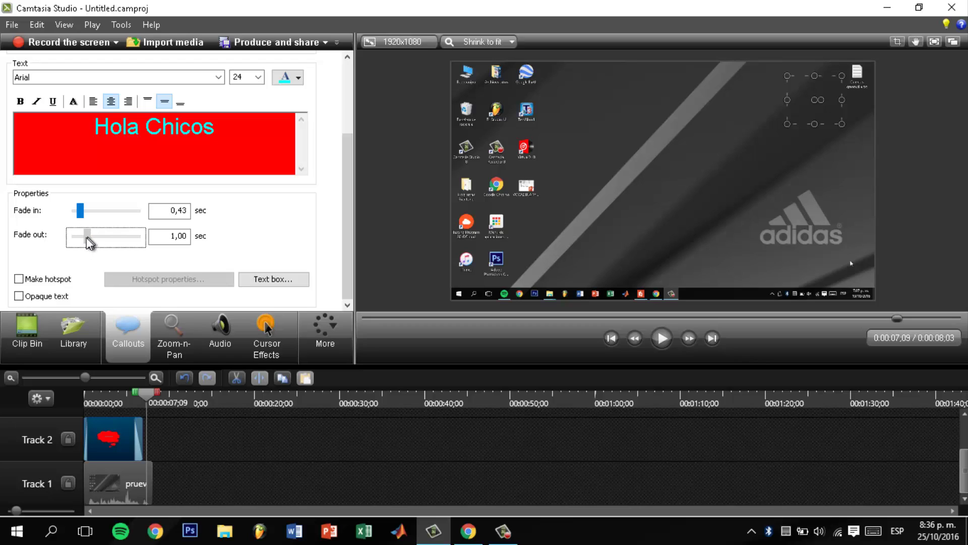
- Set the callout's fade in and fade out to 0 seconds and add Checkerboard transitions at its start and end
drag(86, 237, 18, 249)
drag(79, 217, 44, 225)
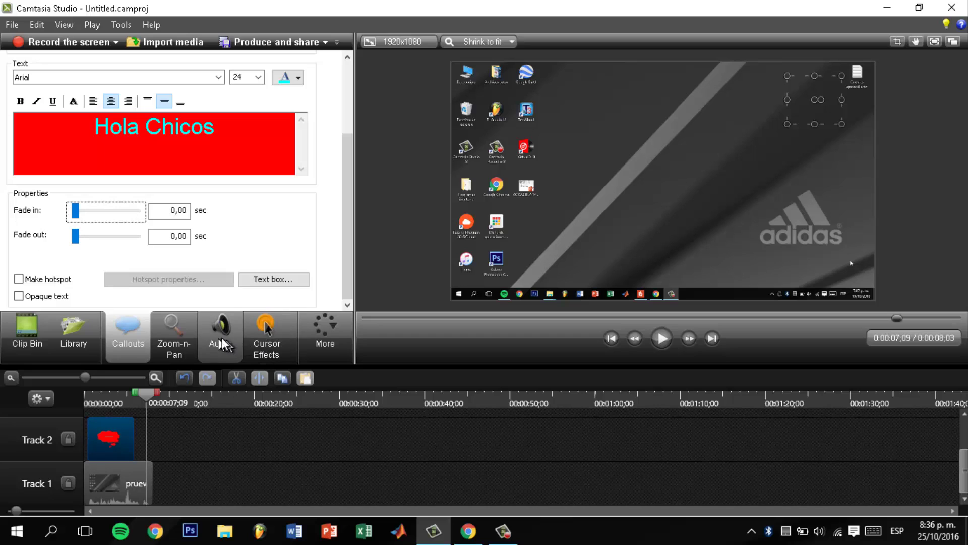
click(322, 334)
click(340, 357)
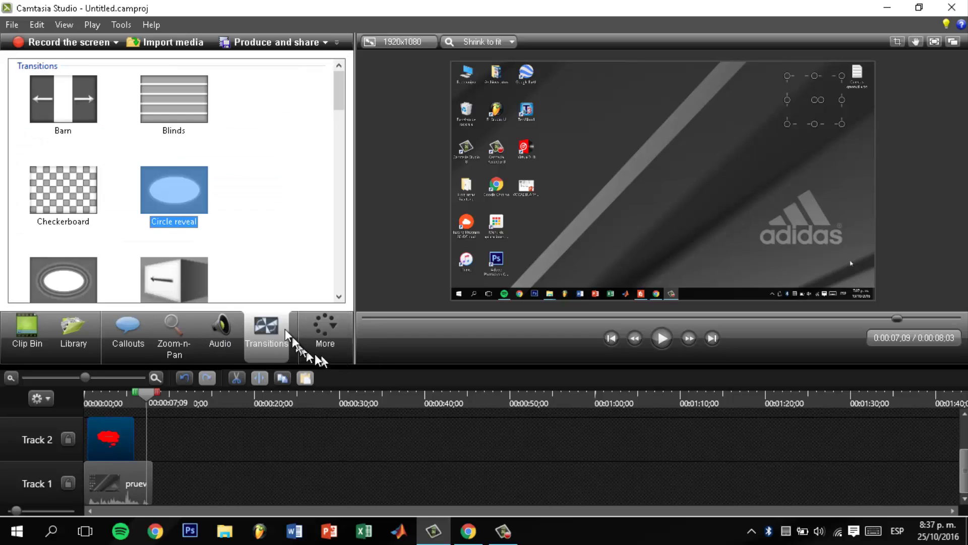
drag(89, 190, 108, 431)
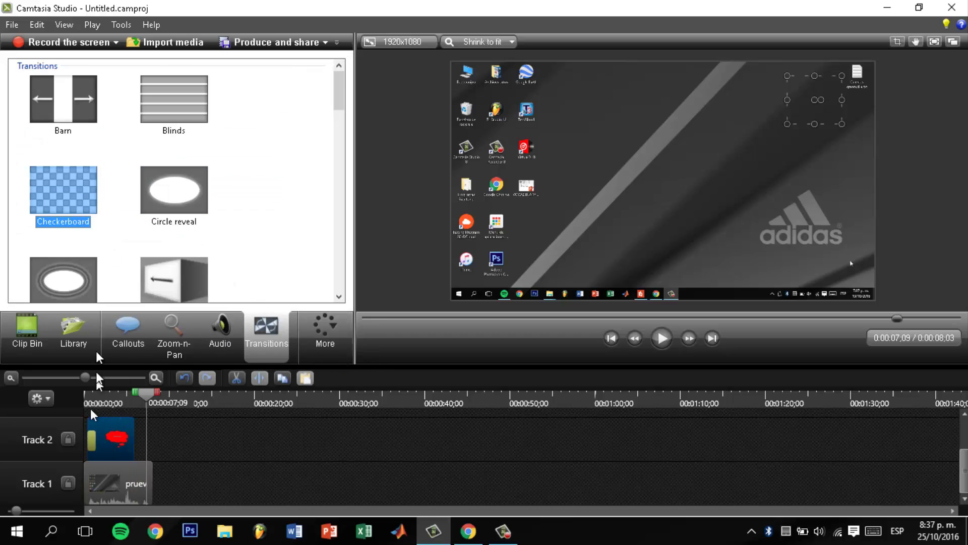
drag(82, 217, 127, 446)
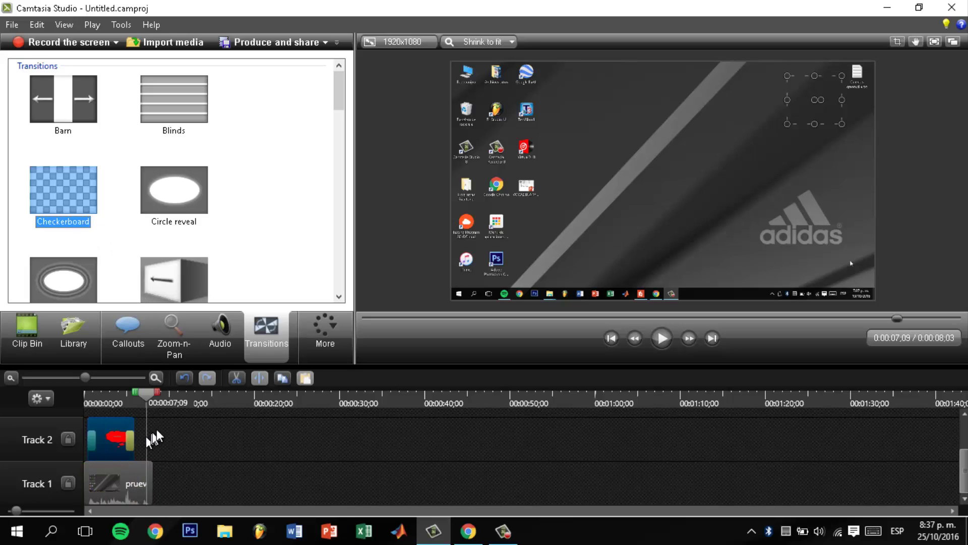
- Play the video from the start to preview the callout's Checkerboard transitions
click(145, 392)
drag(145, 393, 87, 392)
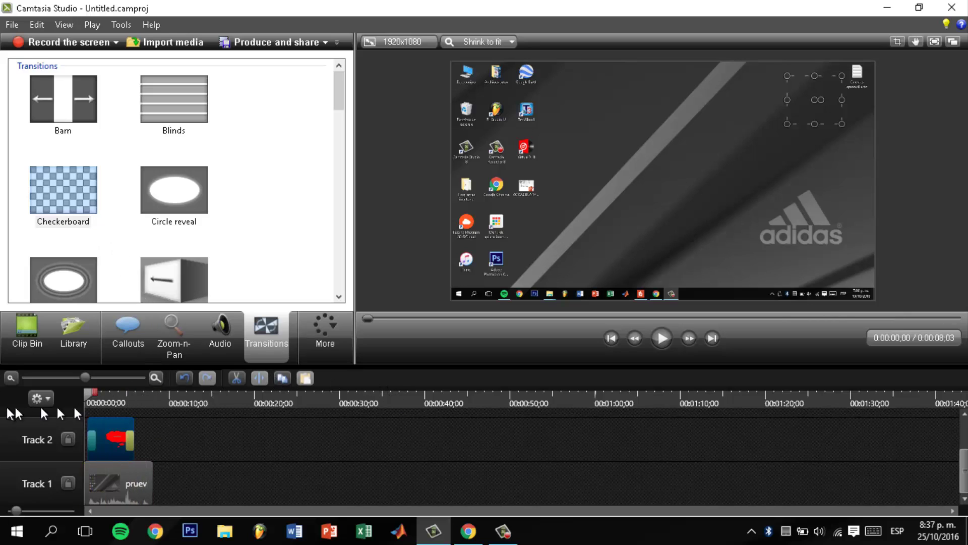
key(space)
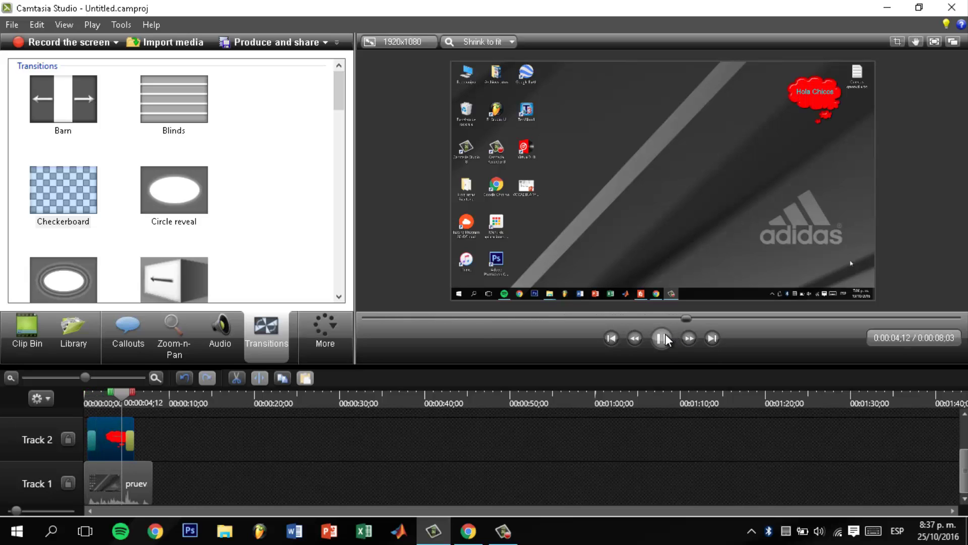
click(664, 334)
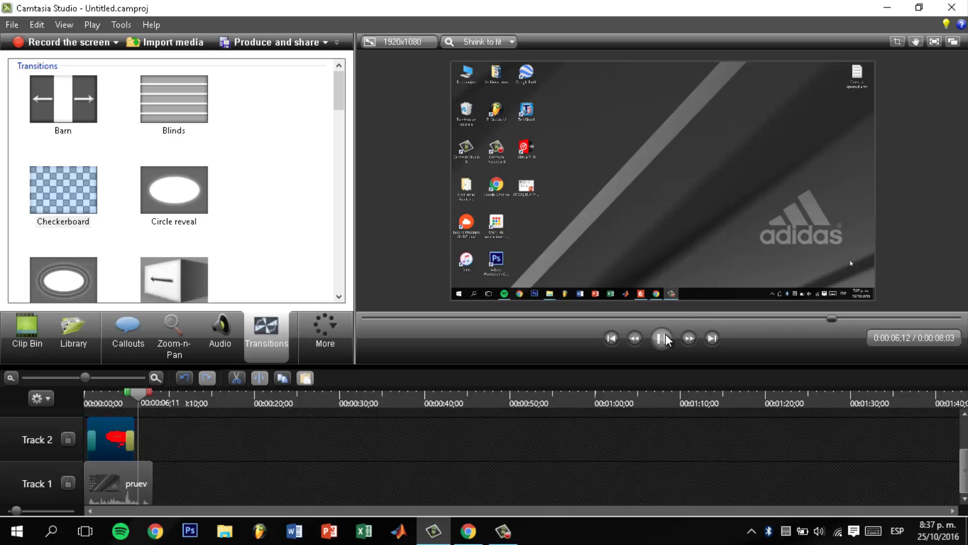
- Lengthen the Checkerboard transition at the end of the callout on Track 2 slightly
click(133, 334)
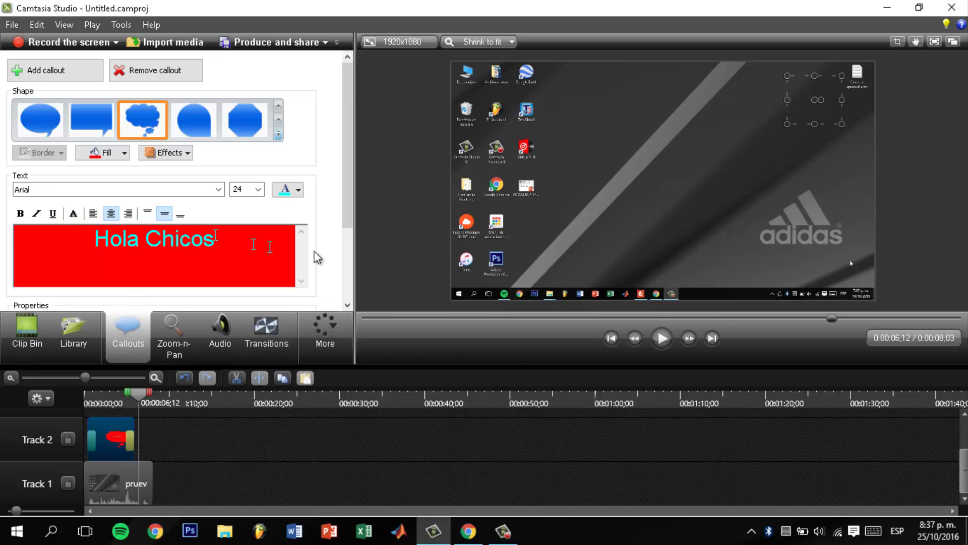
scroll(317, 252, down, 2)
scroll(121, 260, down, 2)
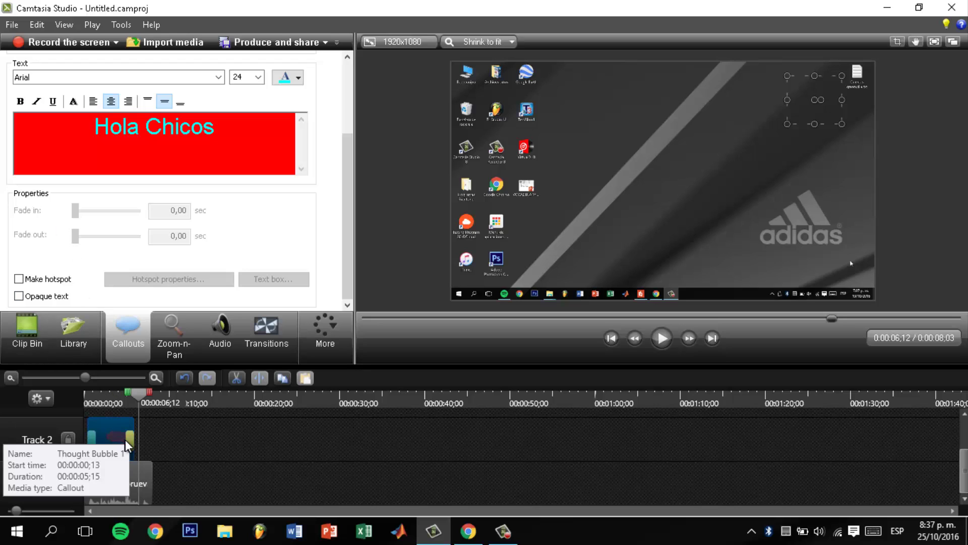
drag(129, 439, 125, 439)
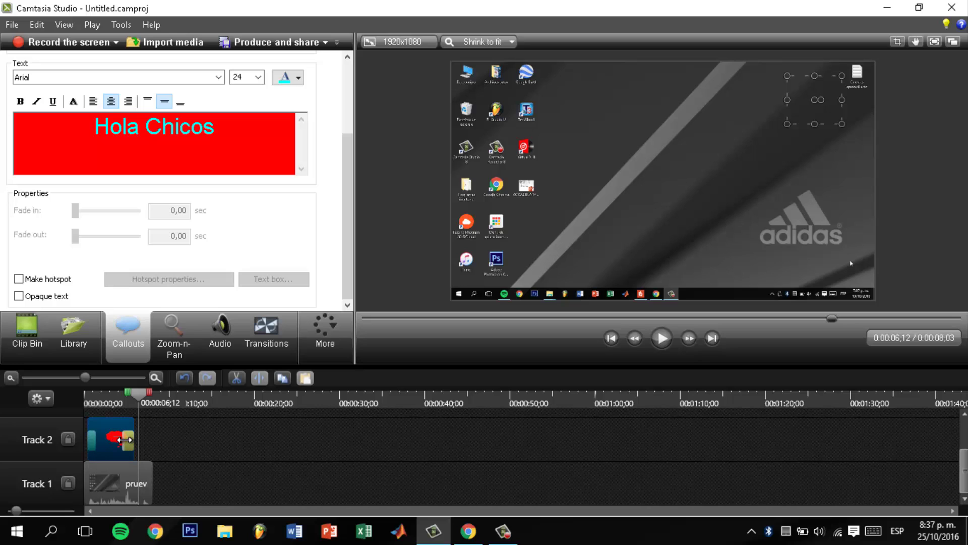
- Examine the thought bubble callout's fill colors and effects and the gallery of available callout shapes
mouse_move(283, 335)
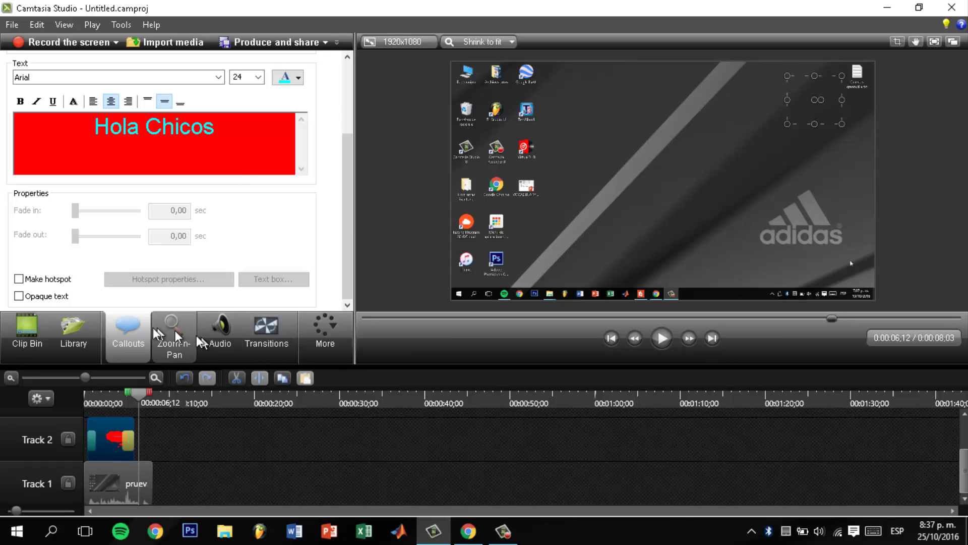
scroll(232, 267, up, 1)
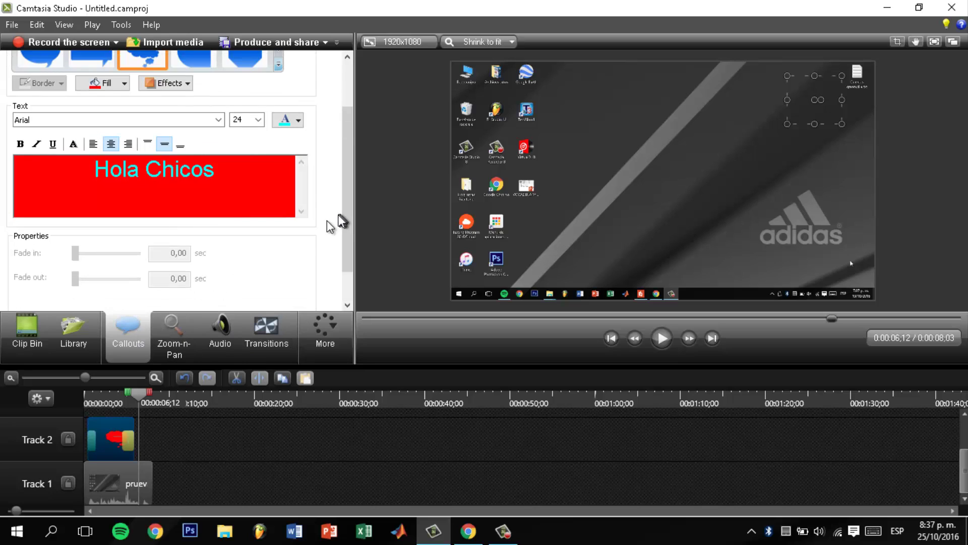
scroll(250, 267, down, 1)
scroll(106, 131, up, 2)
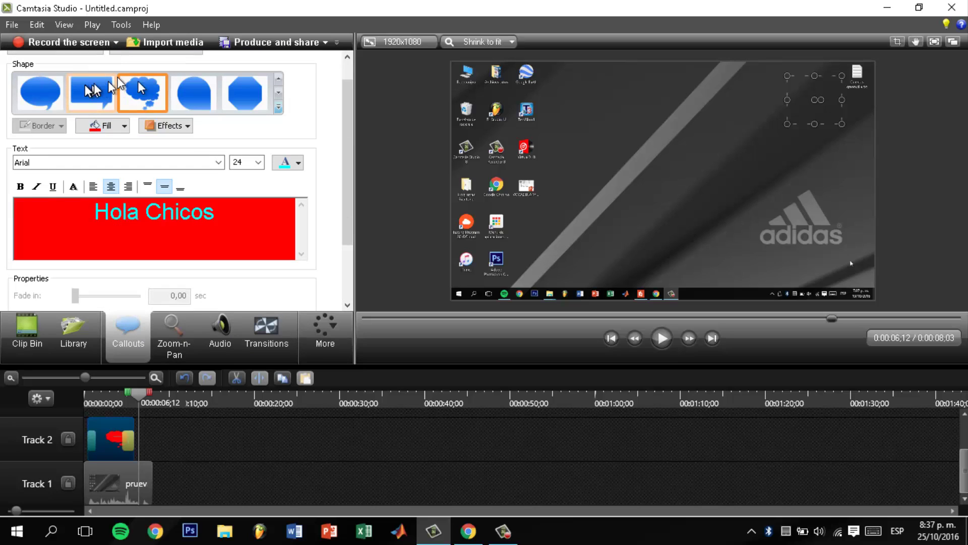
click(113, 127)
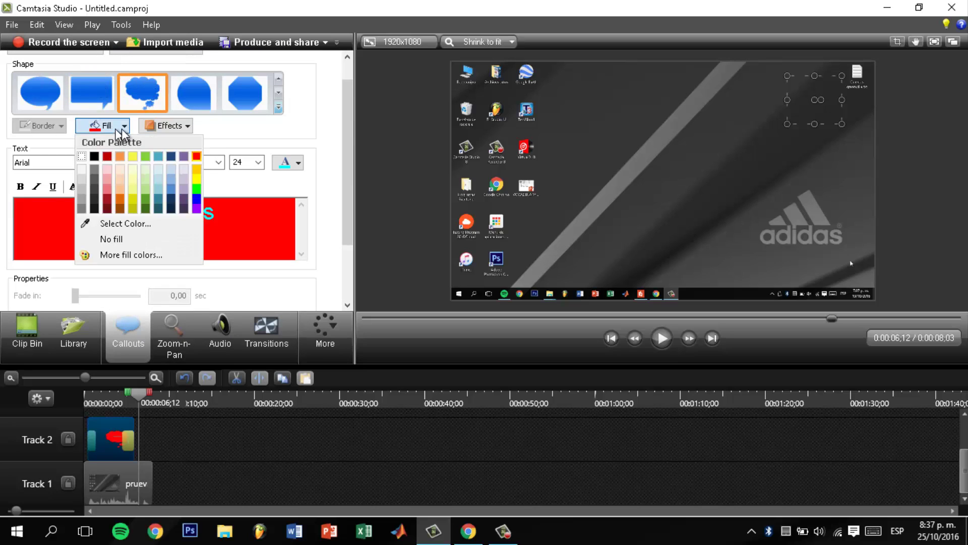
click(228, 134)
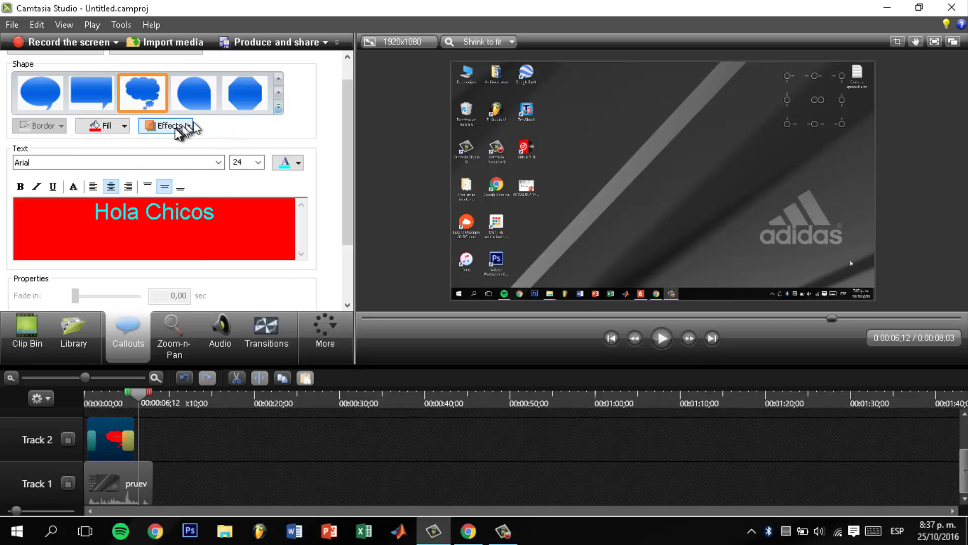
click(175, 126)
click(263, 135)
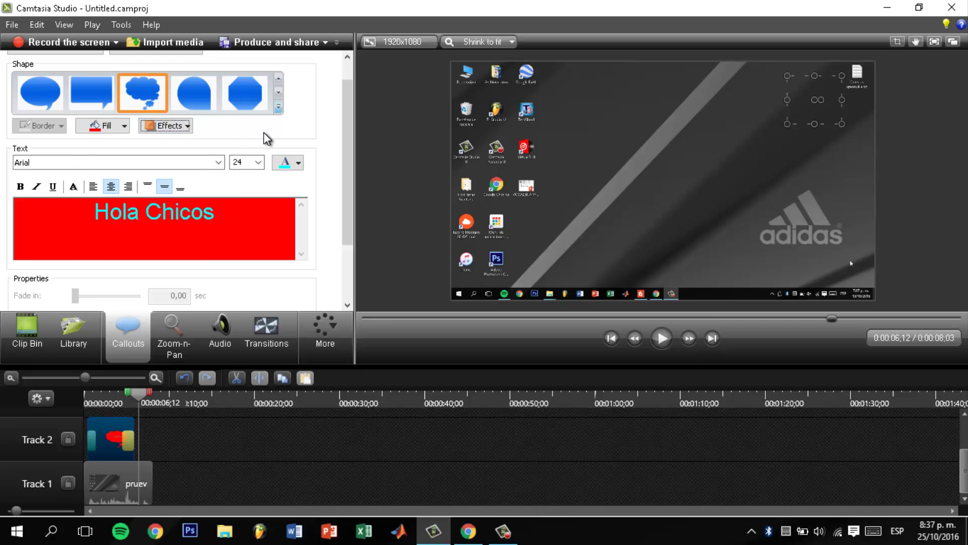
scroll(272, 138, up, 1)
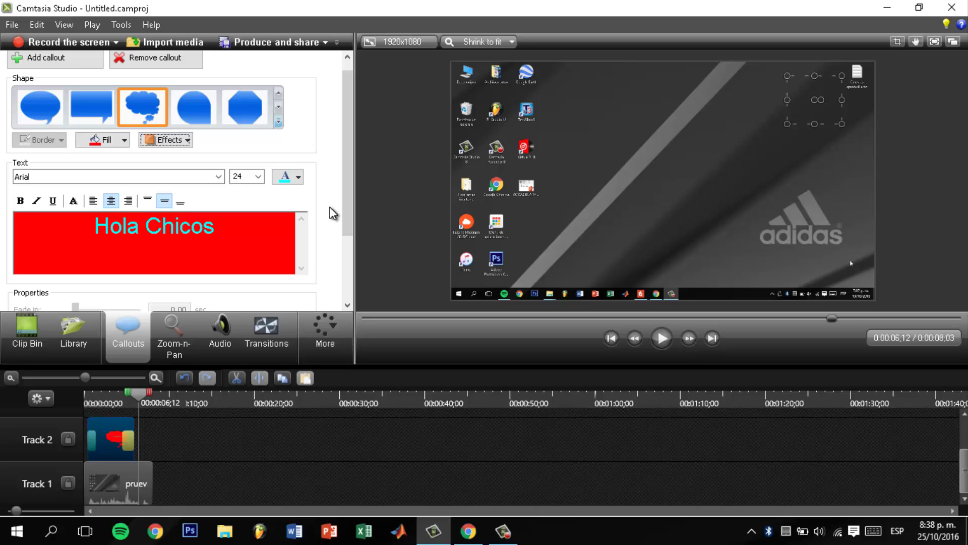
scroll(326, 219, up, 1)
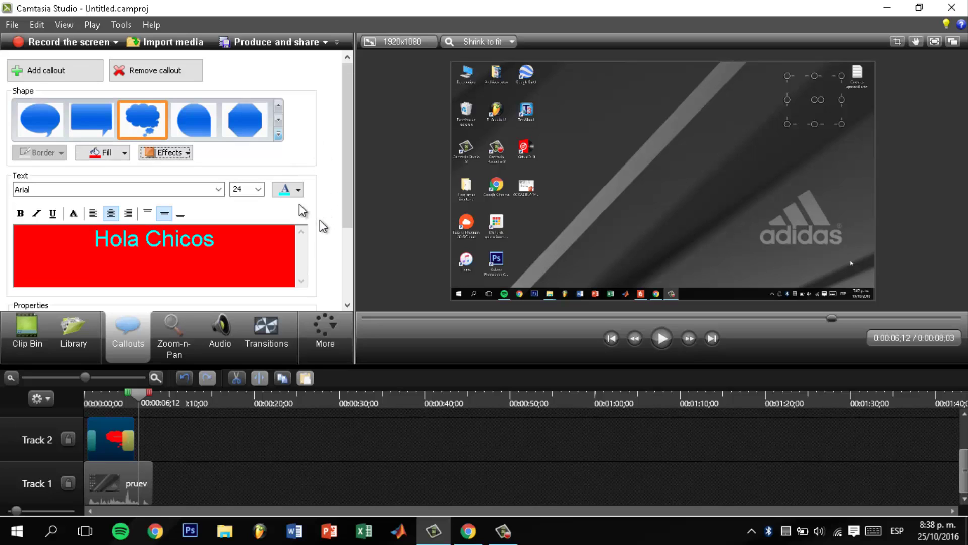
click(277, 138)
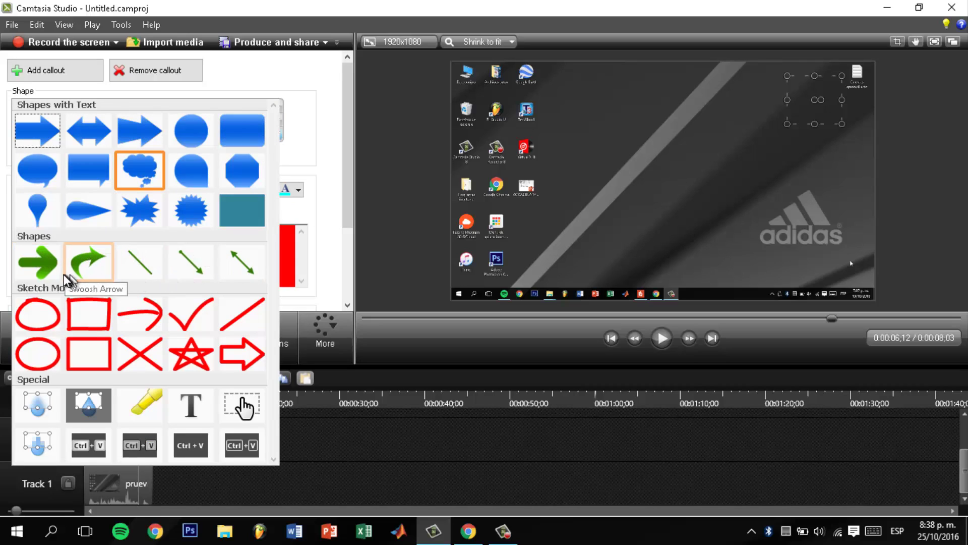
click(333, 260)
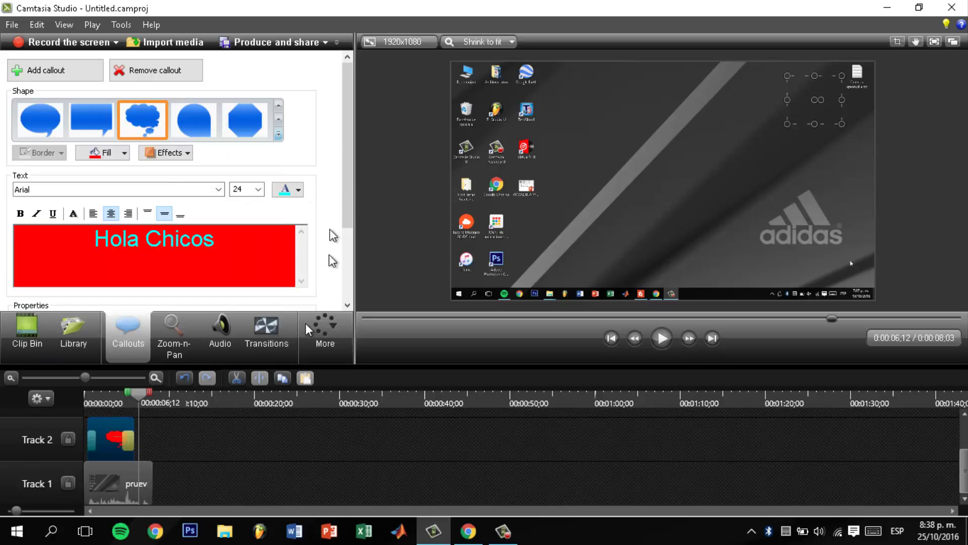
- Add an arrow callout on Track 2 at 0:00:07;12, make it wider and flatter, and give it a 1-second fade out
drag(138, 394, 146, 395)
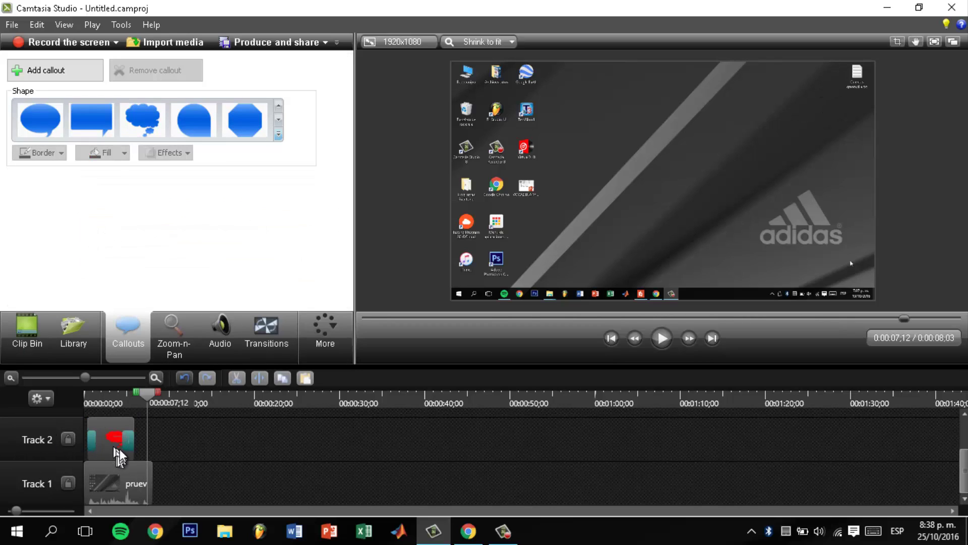
click(277, 134)
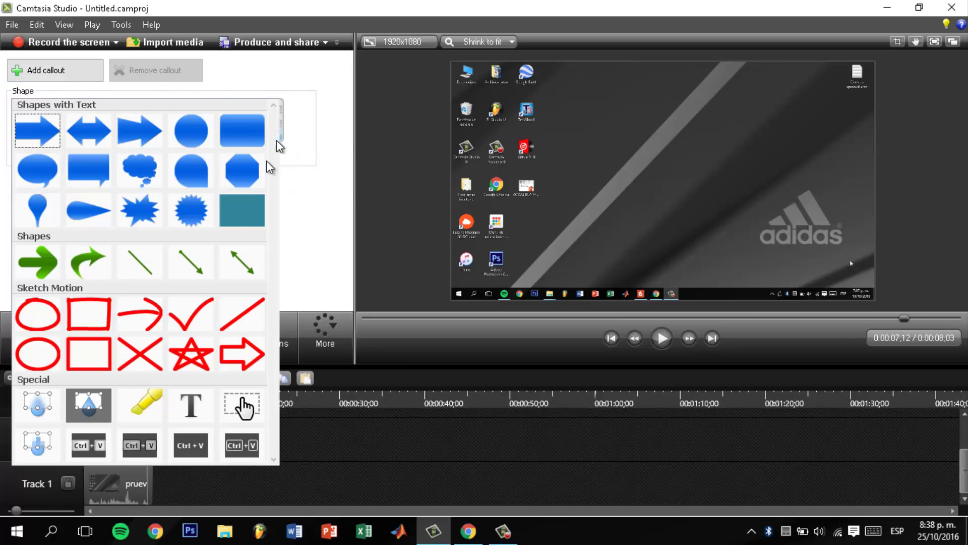
click(47, 262)
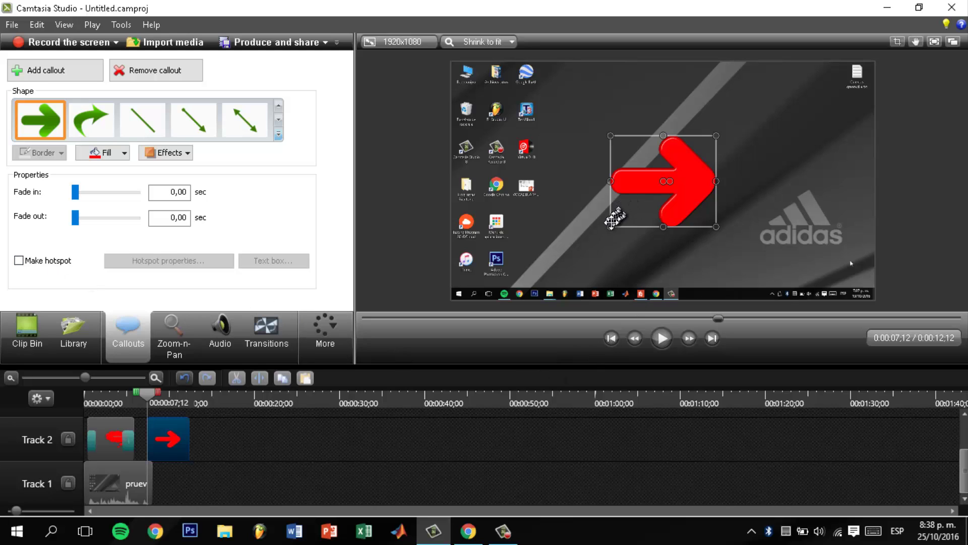
drag(610, 225, 584, 210)
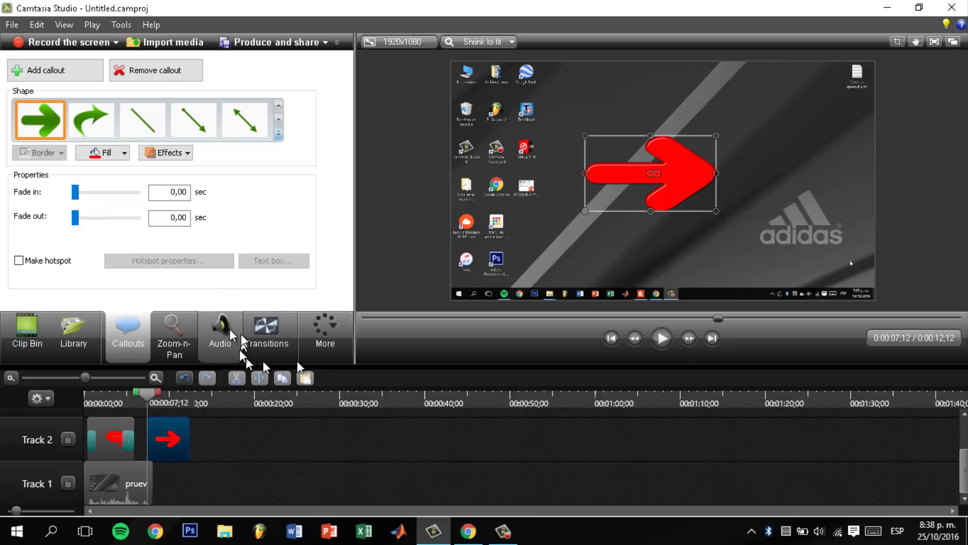
drag(76, 217, 91, 232)
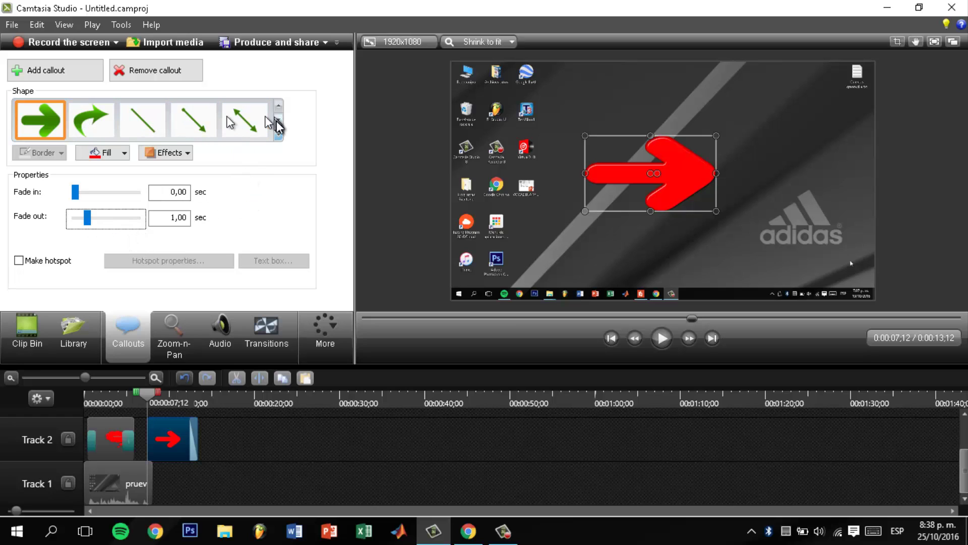
- Add a Sketch Motion rectangle callout on Track 1 at 0:00:14;15, beyond the arrow callout
click(277, 136)
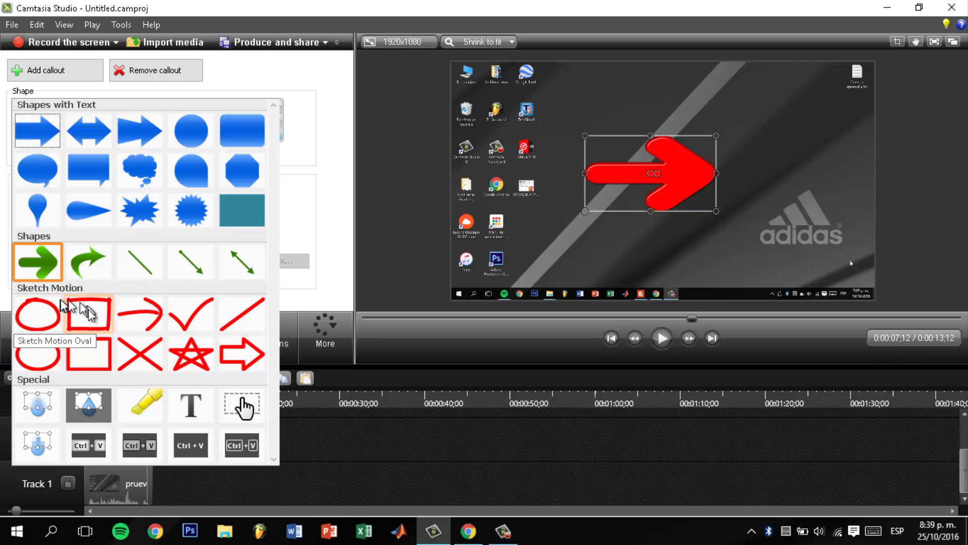
click(129, 417)
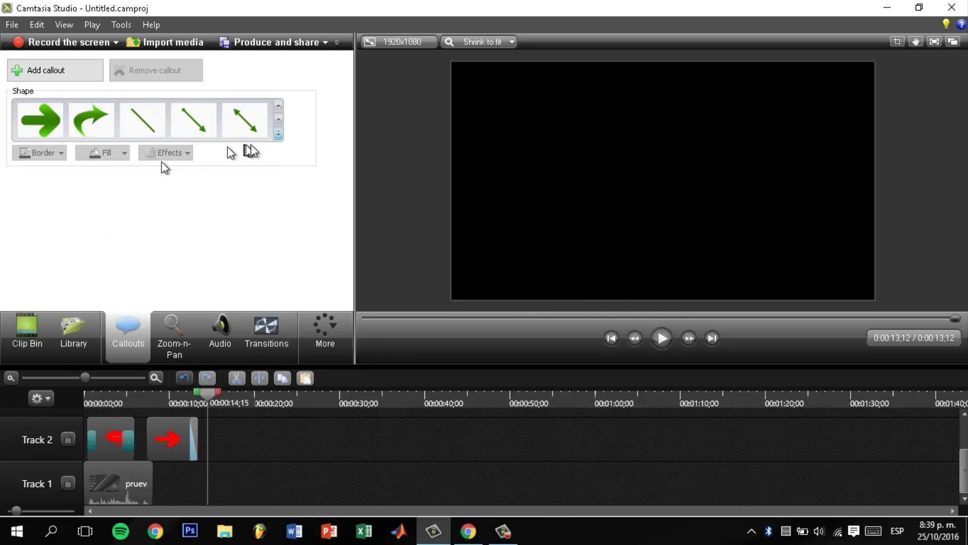
click(277, 135)
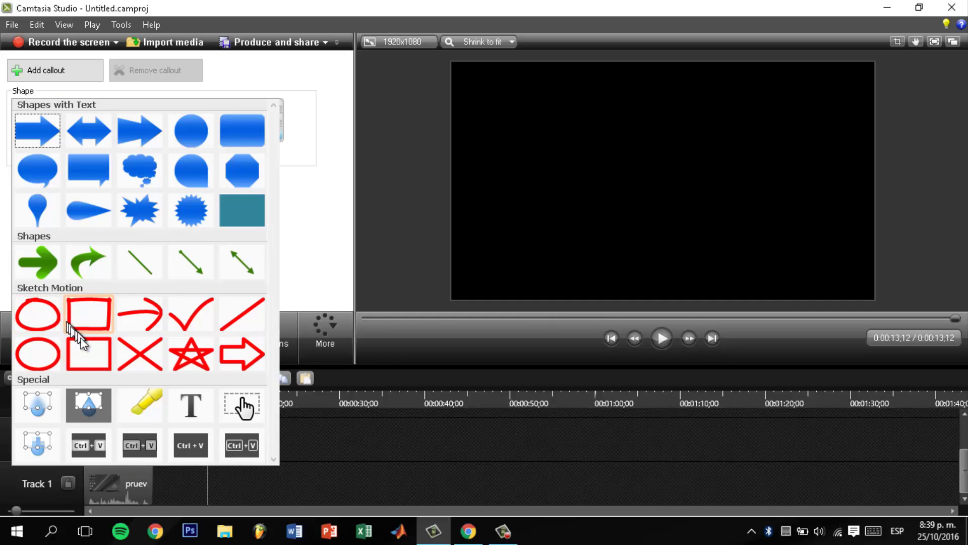
click(92, 319)
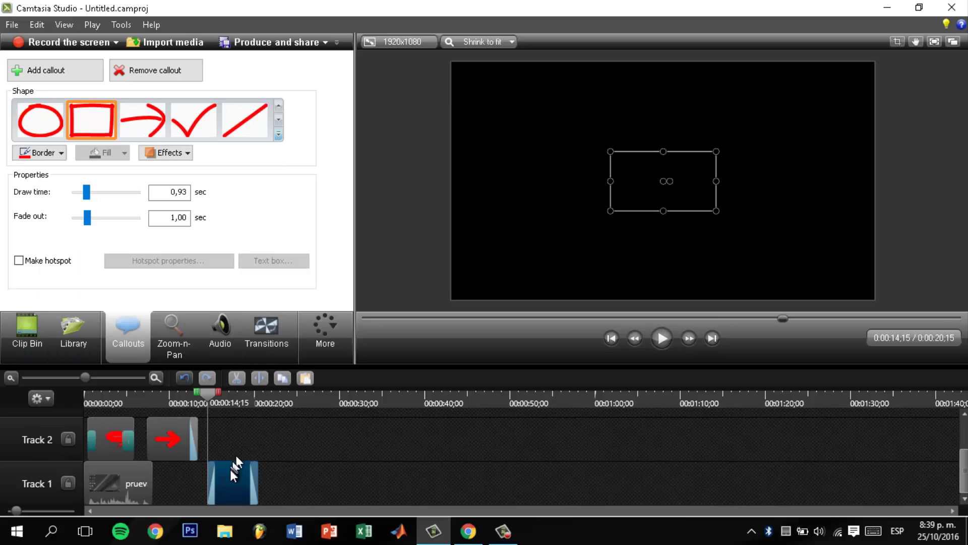
- Preview the animated drawing of the Sketch Motion rectangle and look through the available transitions
click(662, 338)
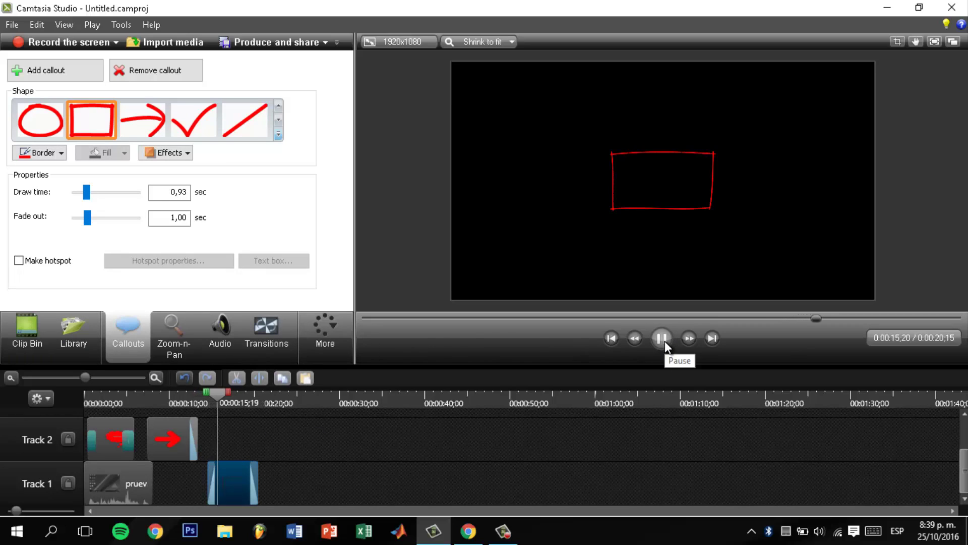
click(662, 337)
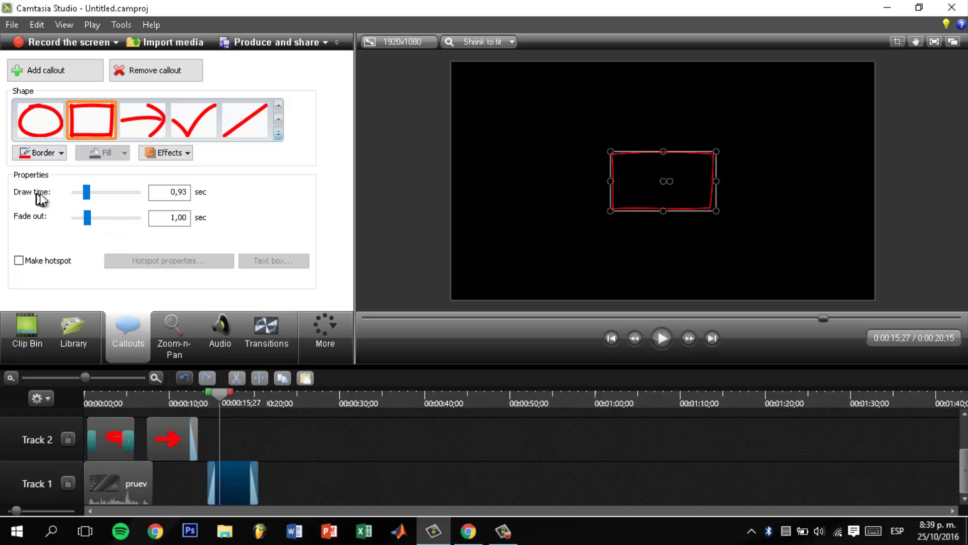
click(266, 330)
scroll(252, 211, down, 5)
scroll(267, 242, up, 10)
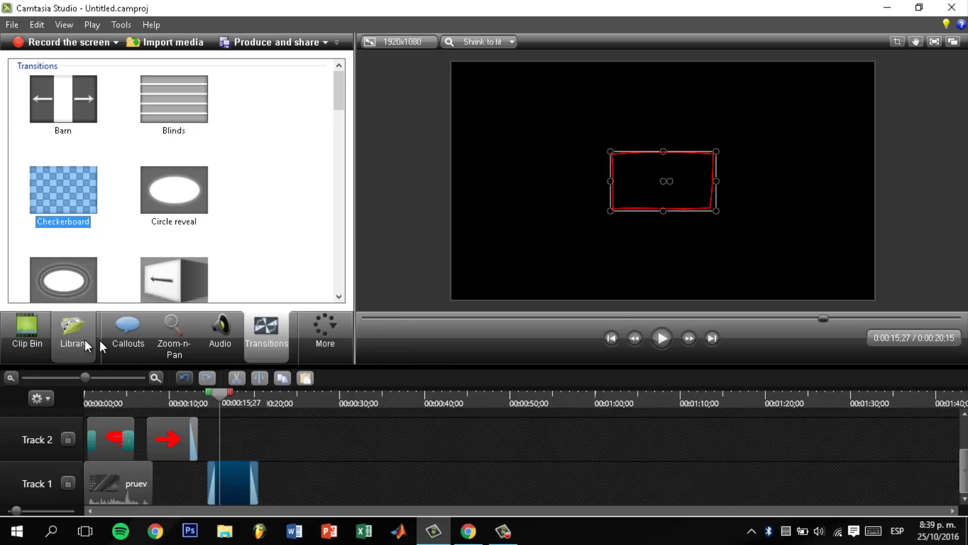
click(127, 340)
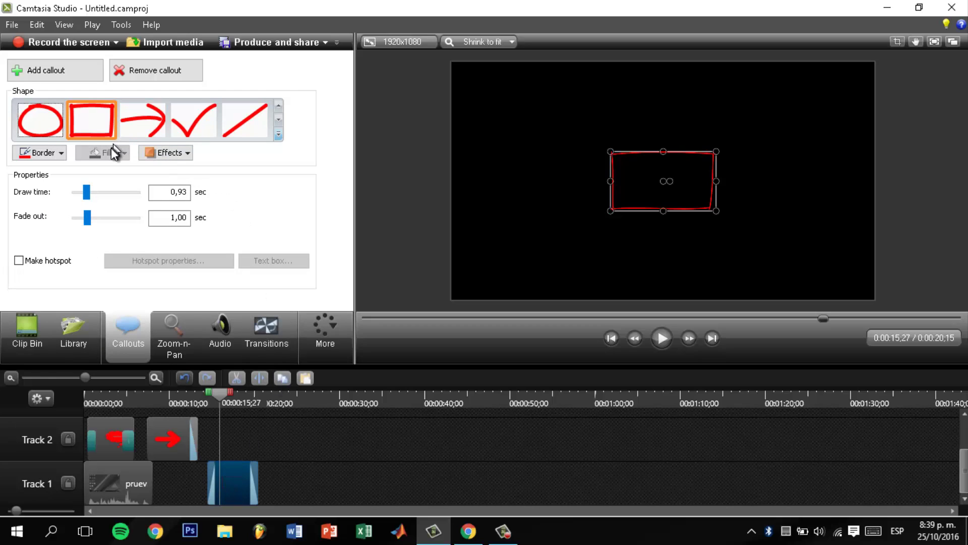
- Change the Sketch Motion rectangle callout's shape to Sketch Motion Star and view it at 0:00:15;20
click(279, 135)
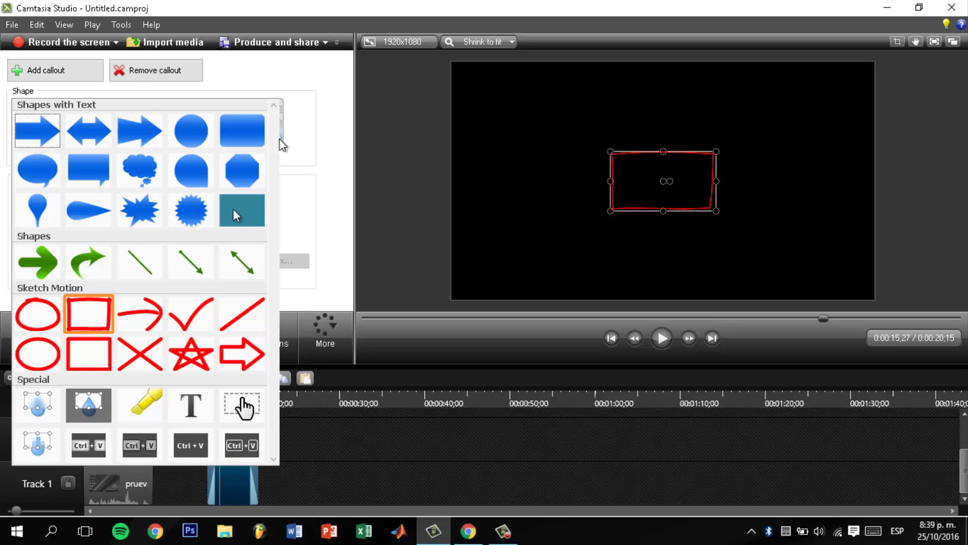
click(114, 331)
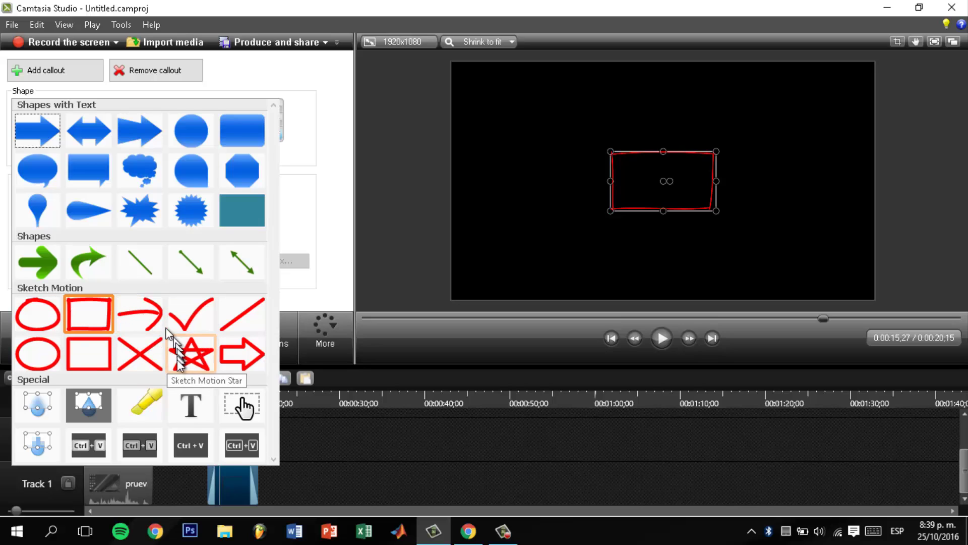
click(190, 361)
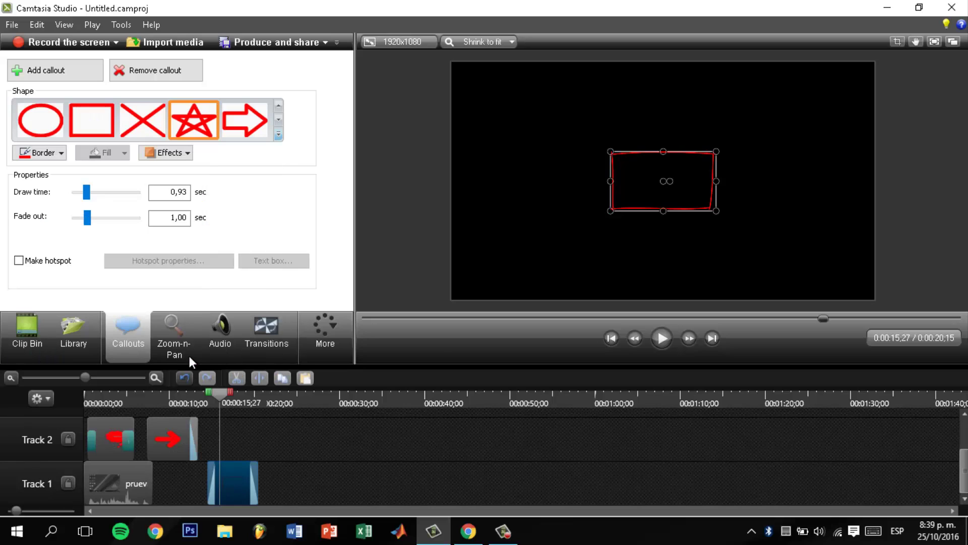
click(217, 396)
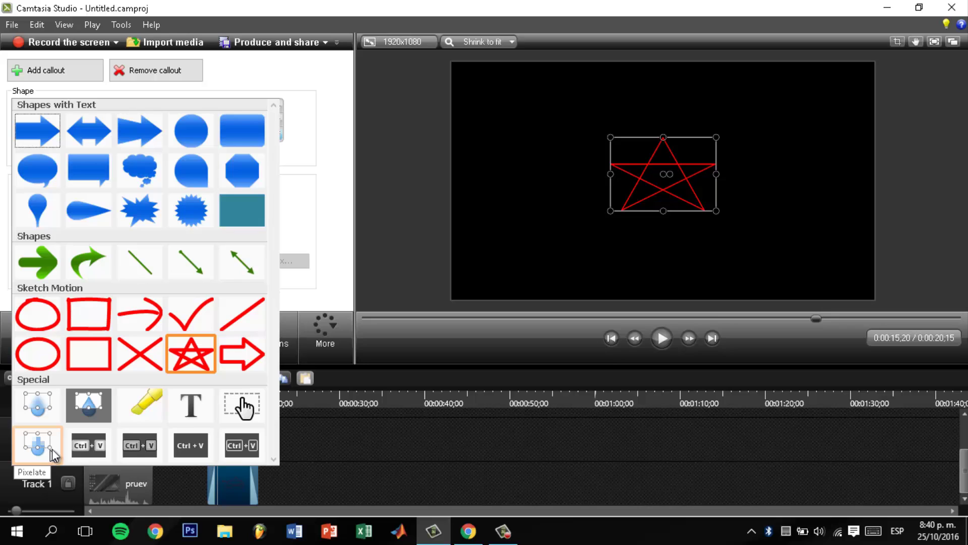
click(338, 280)
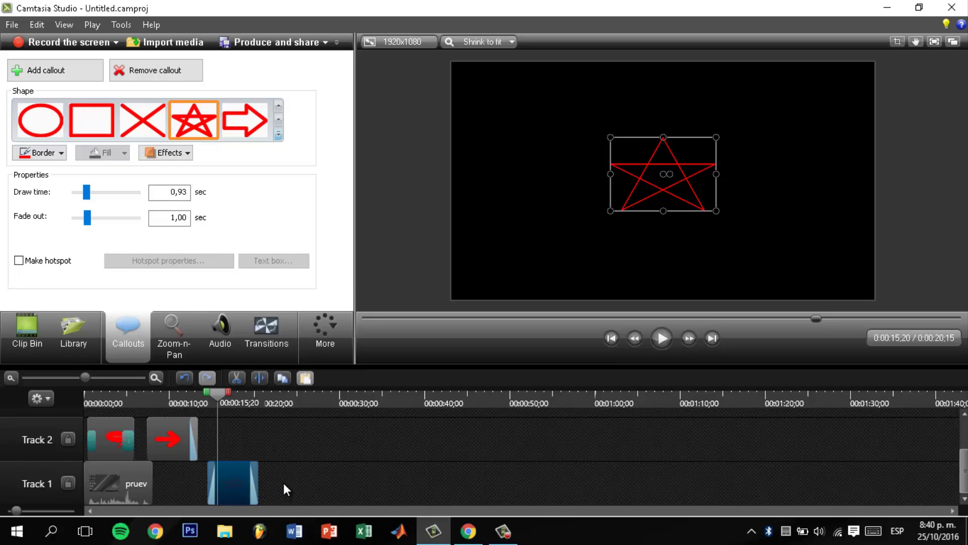
- Delete the thought bubble, arrow and star callouts from the timeline, leaving only the screen recording
drag(283, 482, 185, 453)
right_click(186, 453)
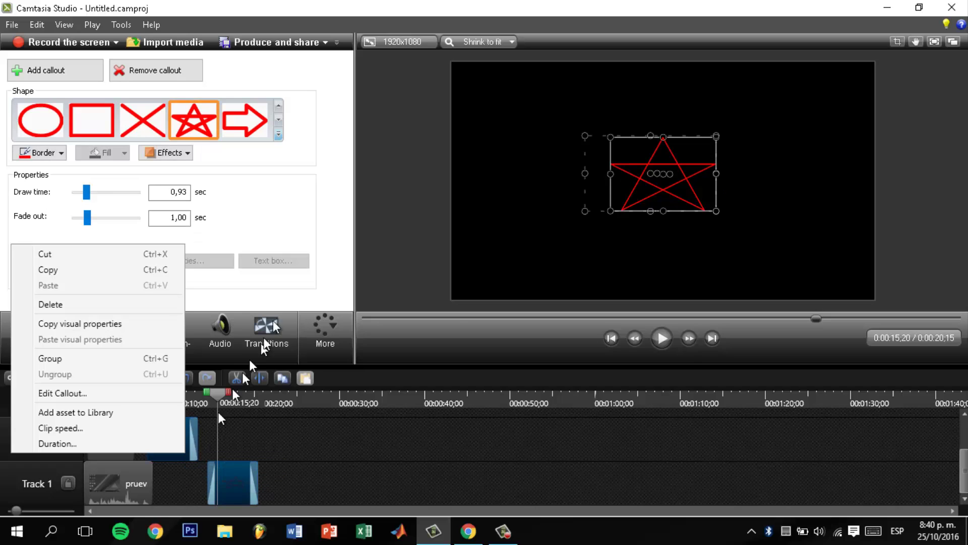
click(51, 304)
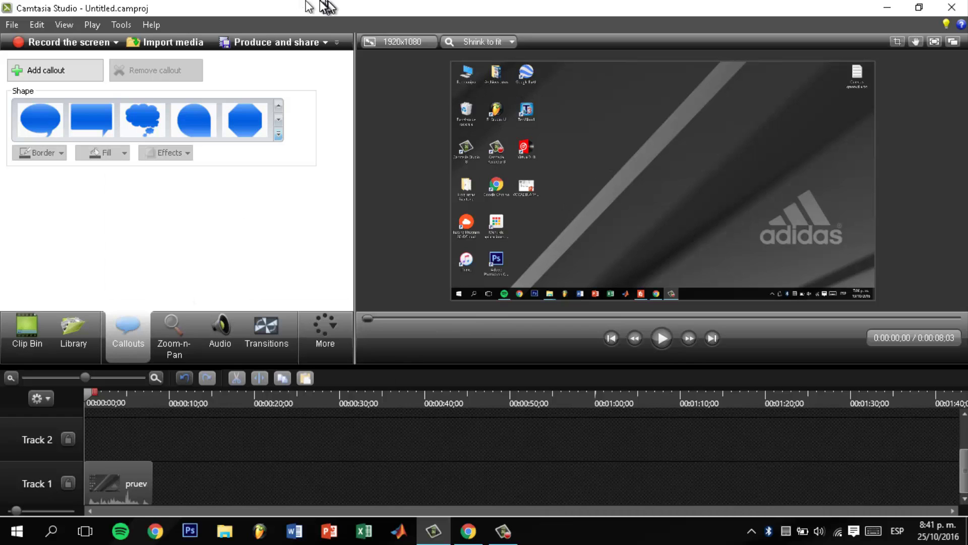
- Add a Blur callout at the start of the video and move and enlarge it to cover the desktop icon columns on the left
click(279, 134)
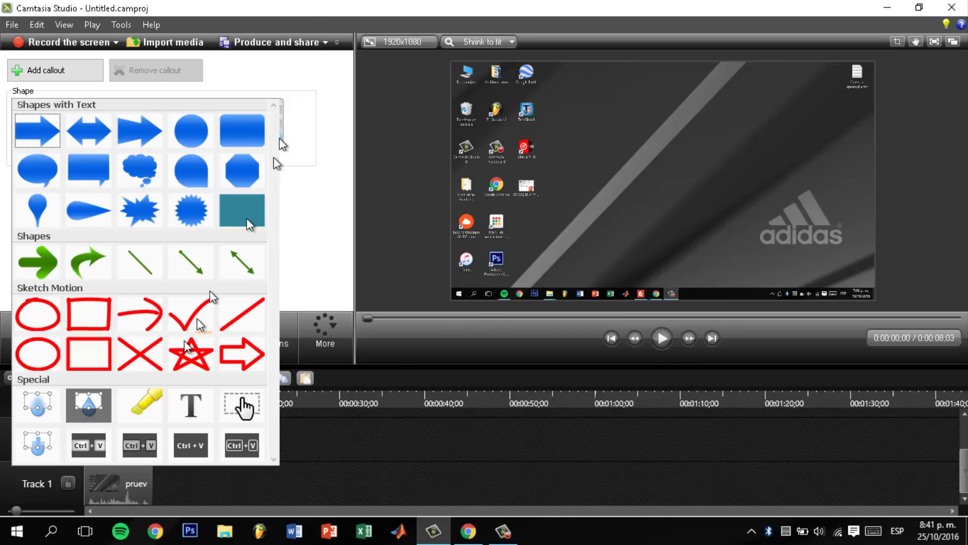
click(44, 407)
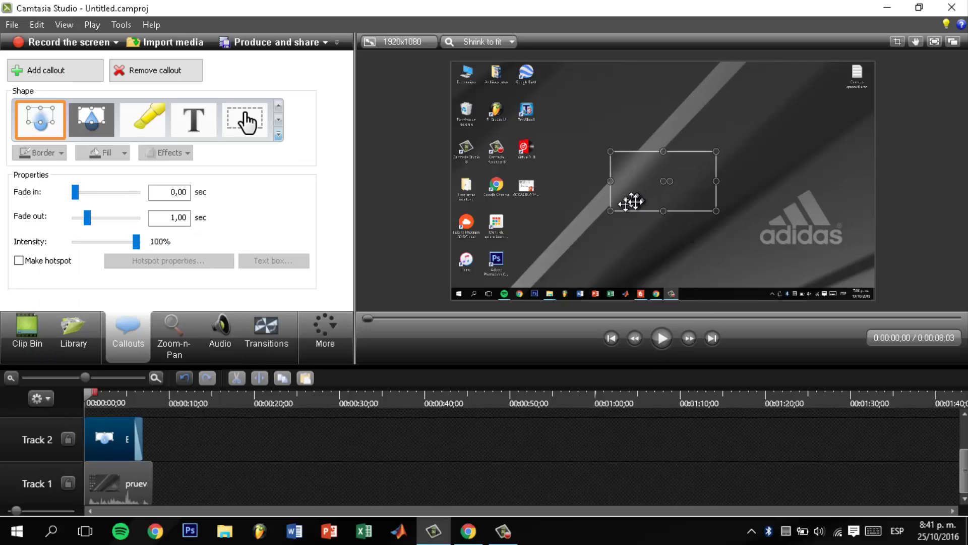
drag(620, 160, 475, 95)
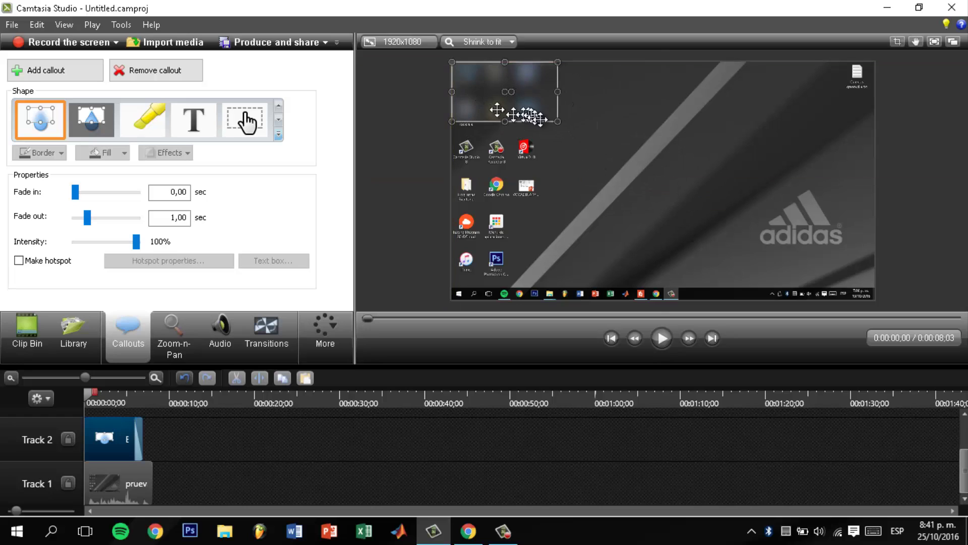
drag(557, 122, 558, 284)
click(612, 238)
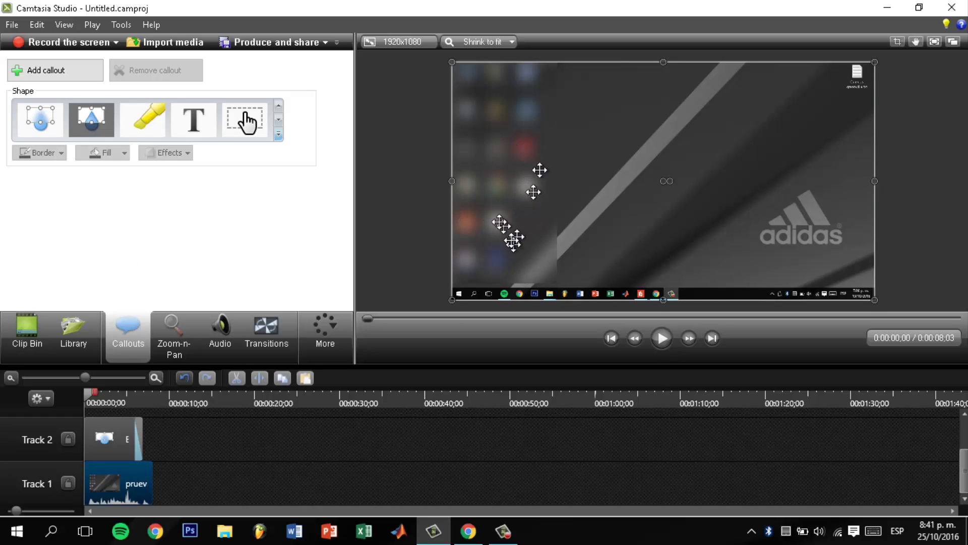
click(472, 265)
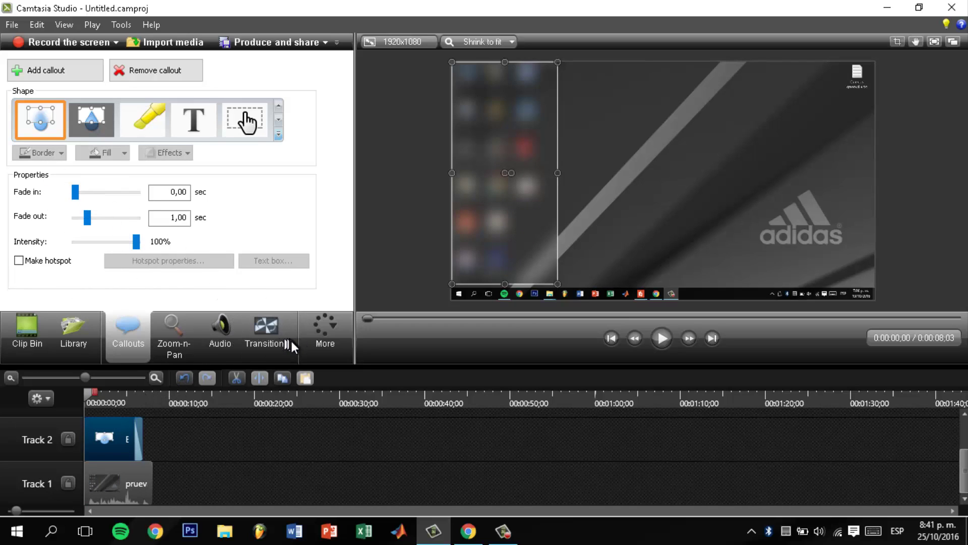
- Change the Blur callout over the desktop icons to Pixelate, set its fade-in to 1,00 sec and preview it
mouse_move(274, 343)
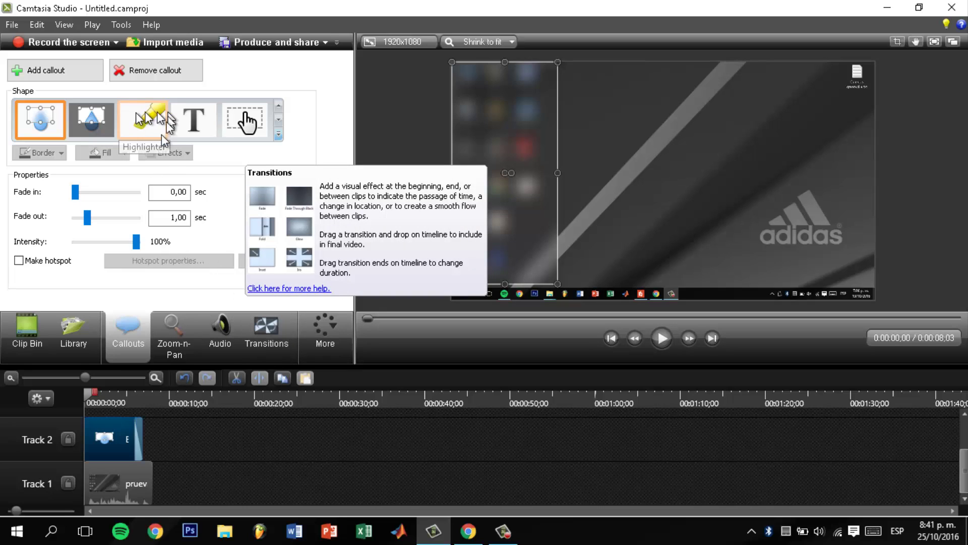
click(278, 121)
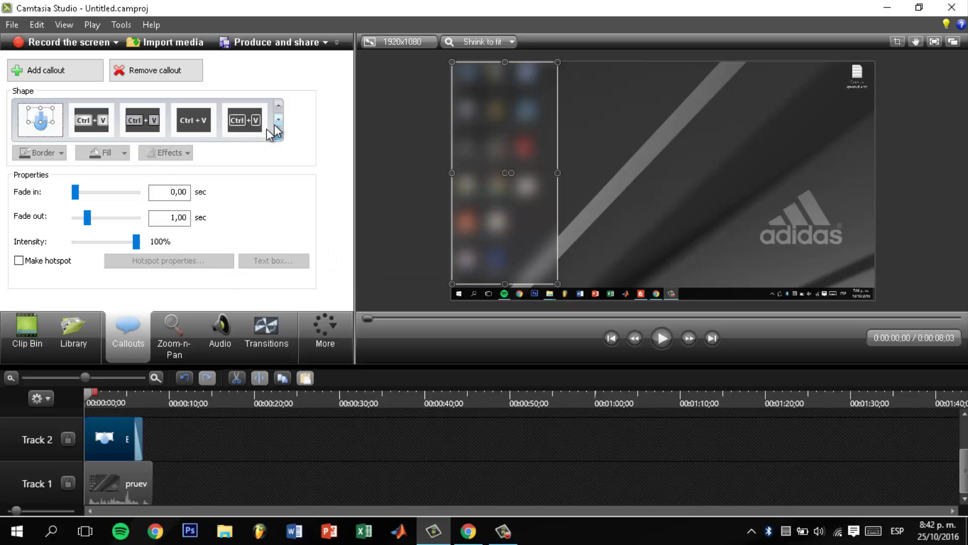
click(58, 136)
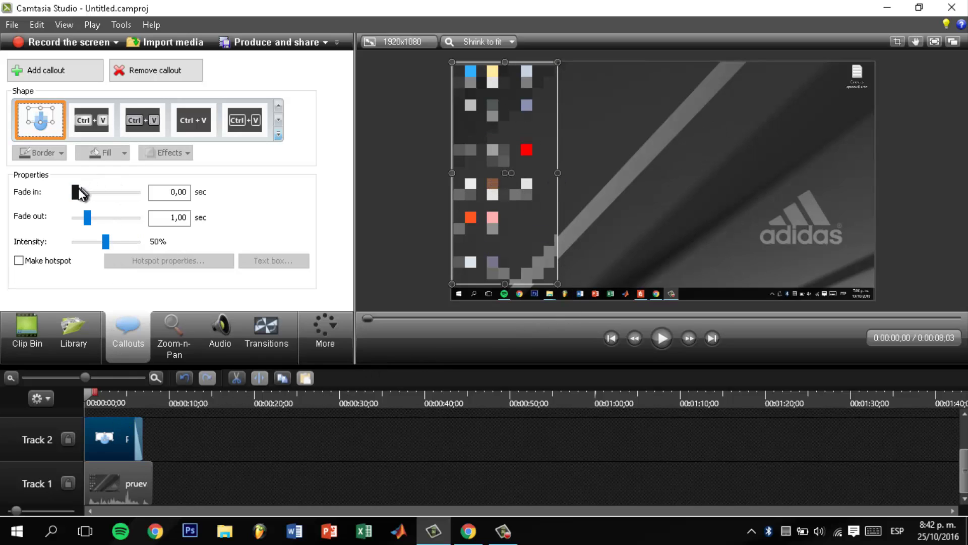
drag(81, 189, 90, 191)
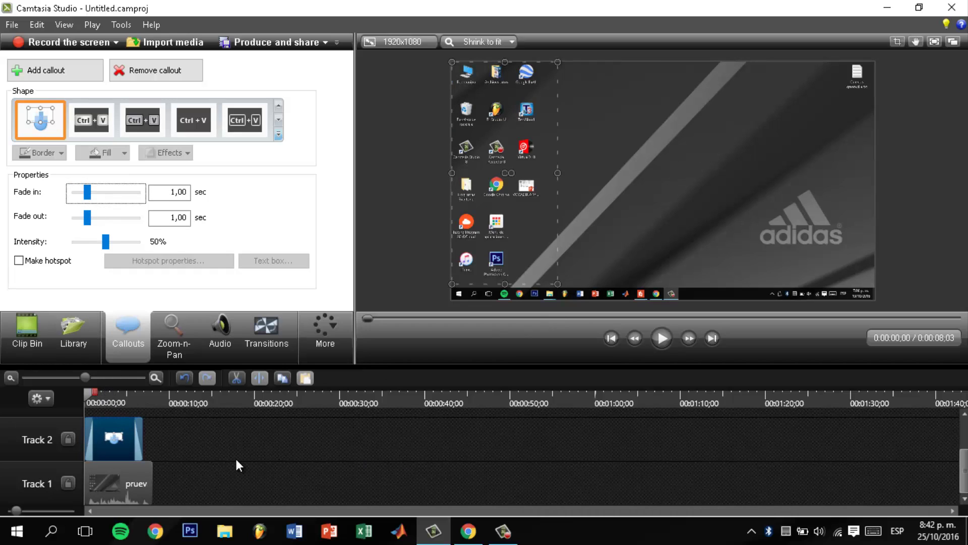
click(670, 337)
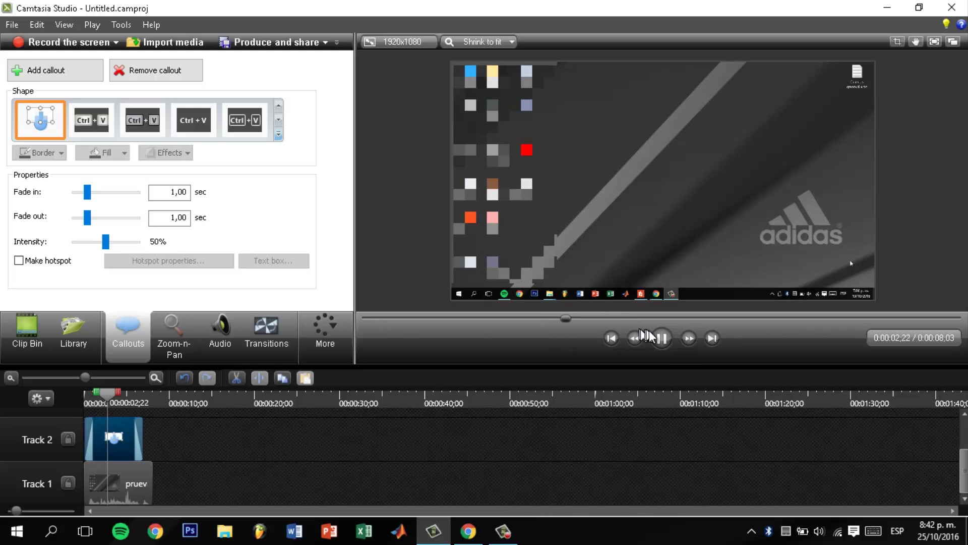
click(660, 339)
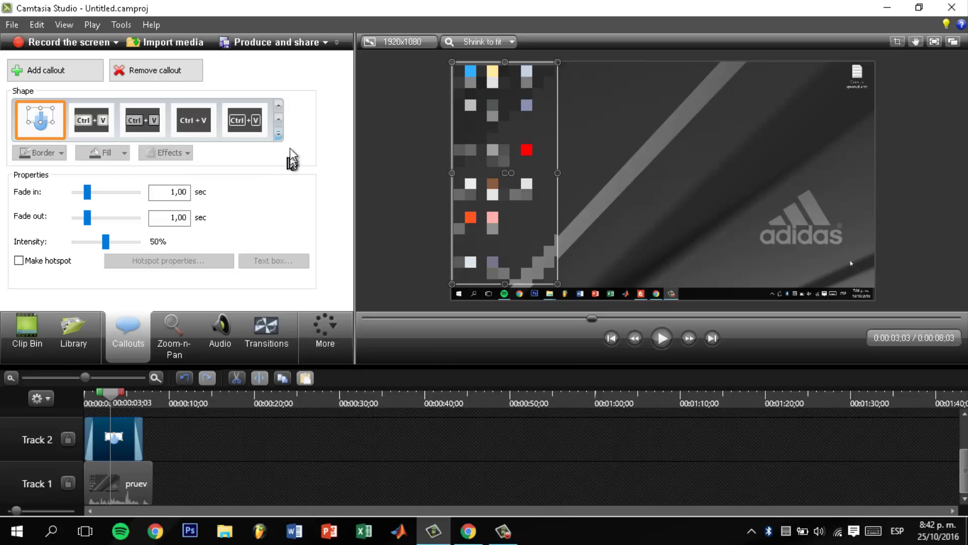
- Change the callout to a Spotlight, then shrink and move its frame to surround the adidas logo
click(278, 135)
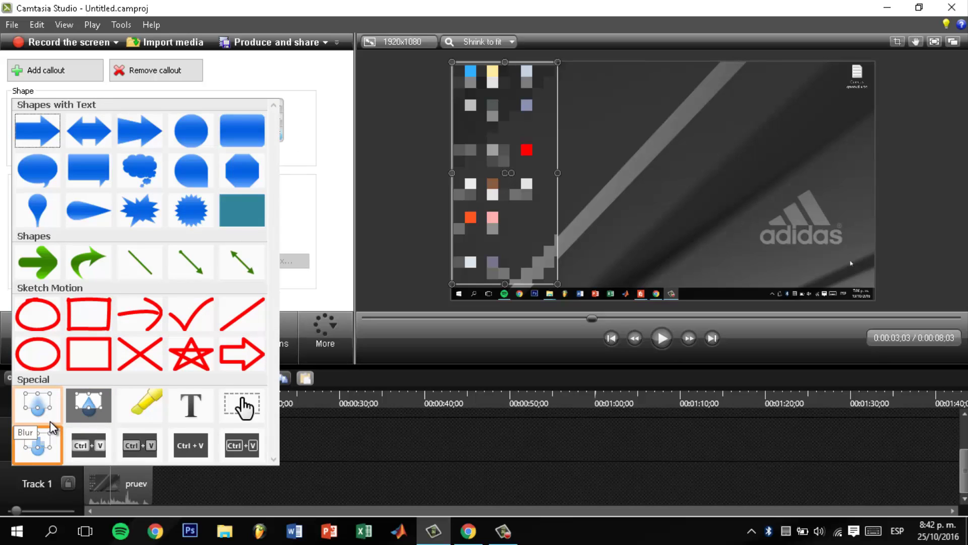
click(91, 408)
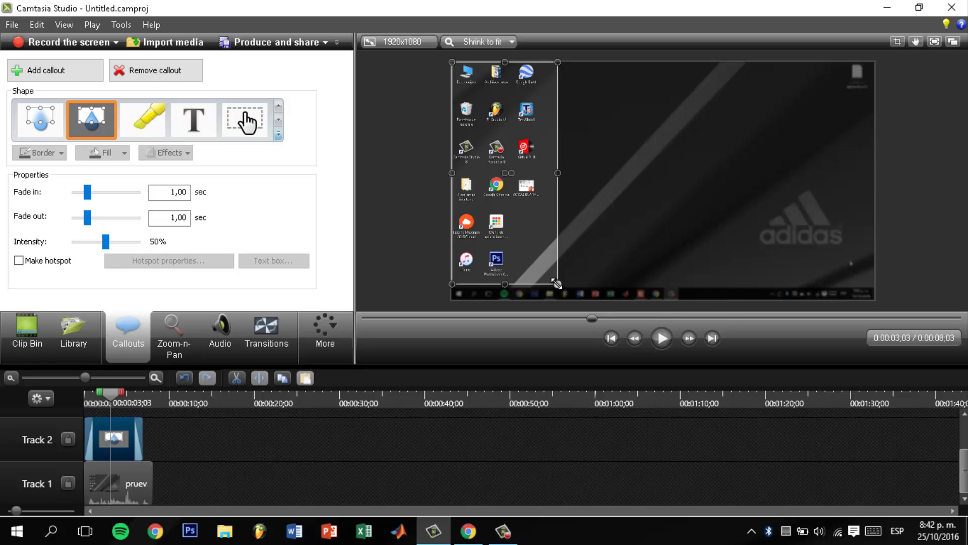
drag(557, 284, 554, 156)
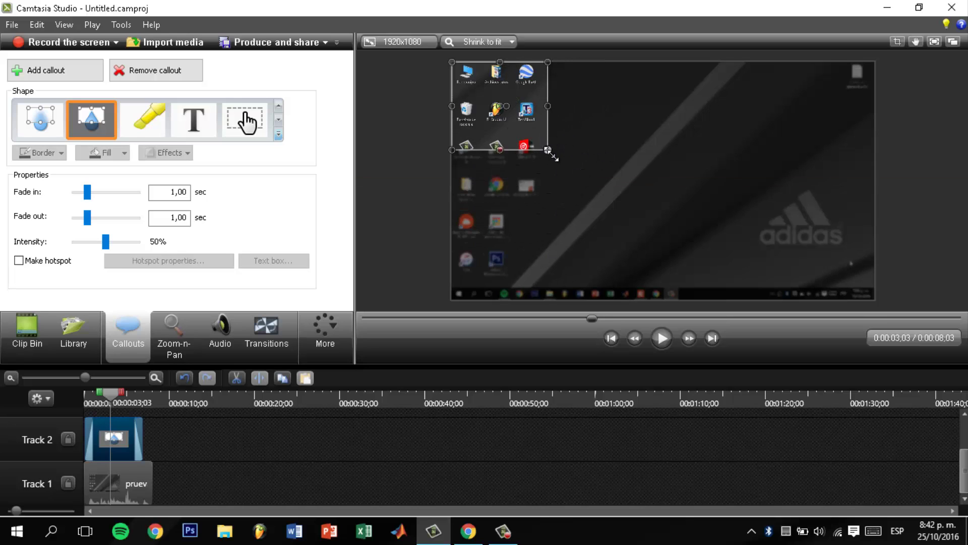
drag(466, 125, 611, 193)
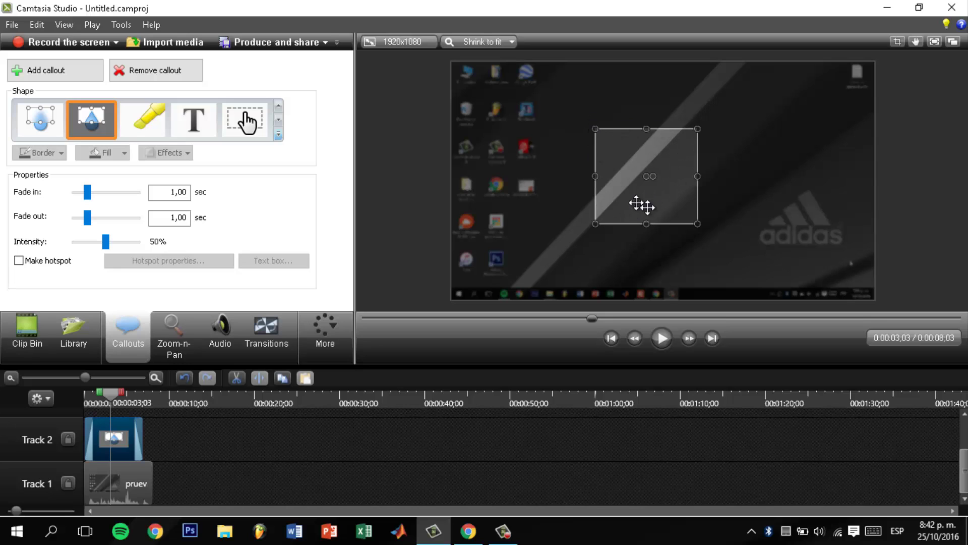
drag(637, 204, 784, 228)
drag(750, 156, 801, 183)
- Change the callout to a raised-key Keystroke callout reading "Ctrl+C", then shrink and place it beside the adidas logo
click(278, 135)
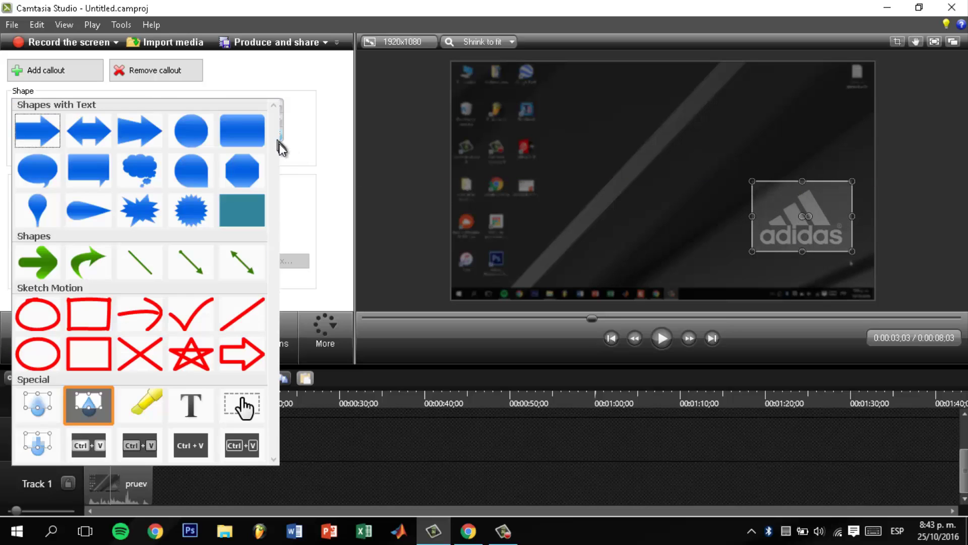
click(161, 449)
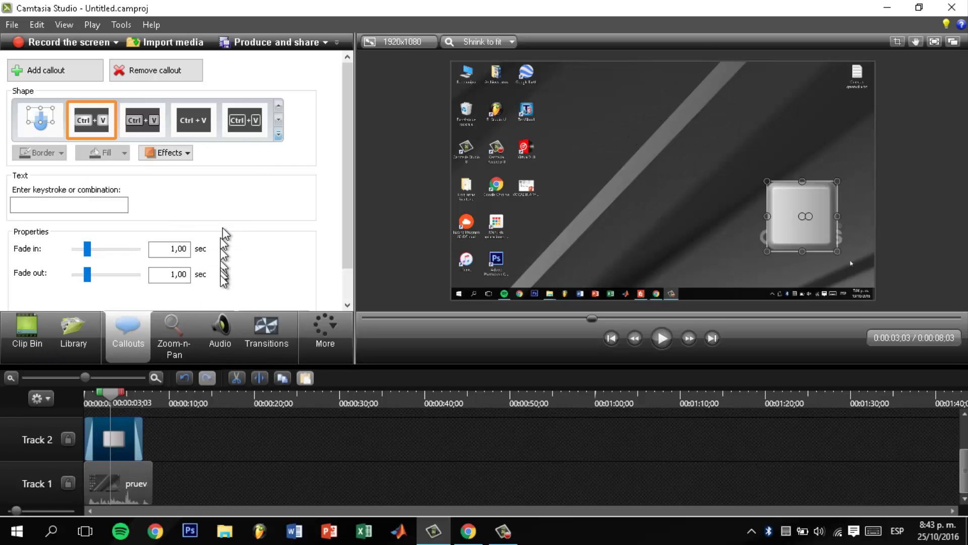
click(69, 204)
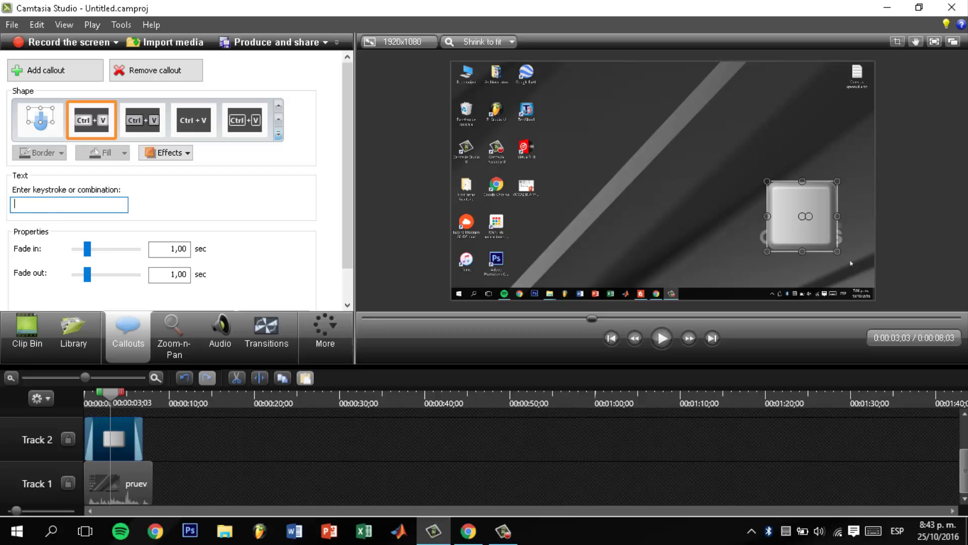
text(Ctrl+C)
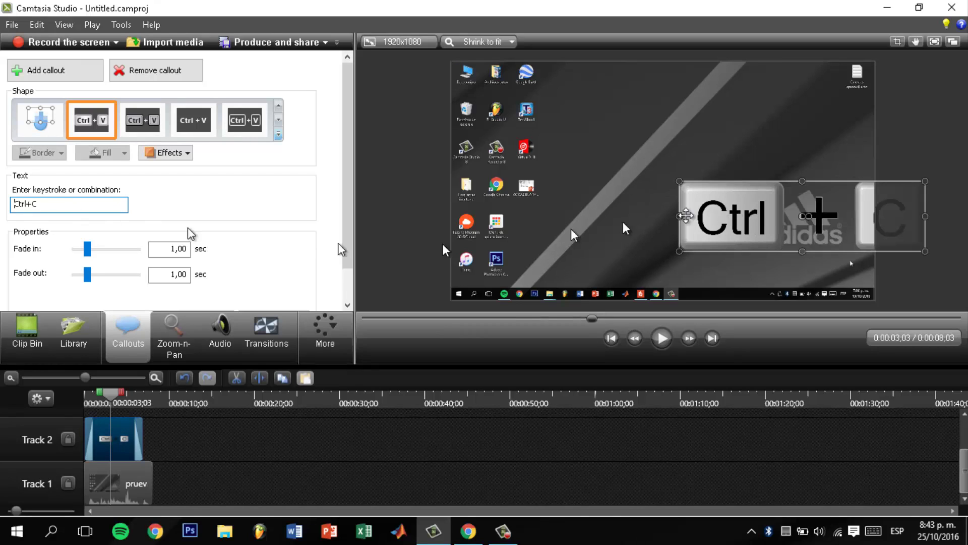
drag(771, 227, 652, 178)
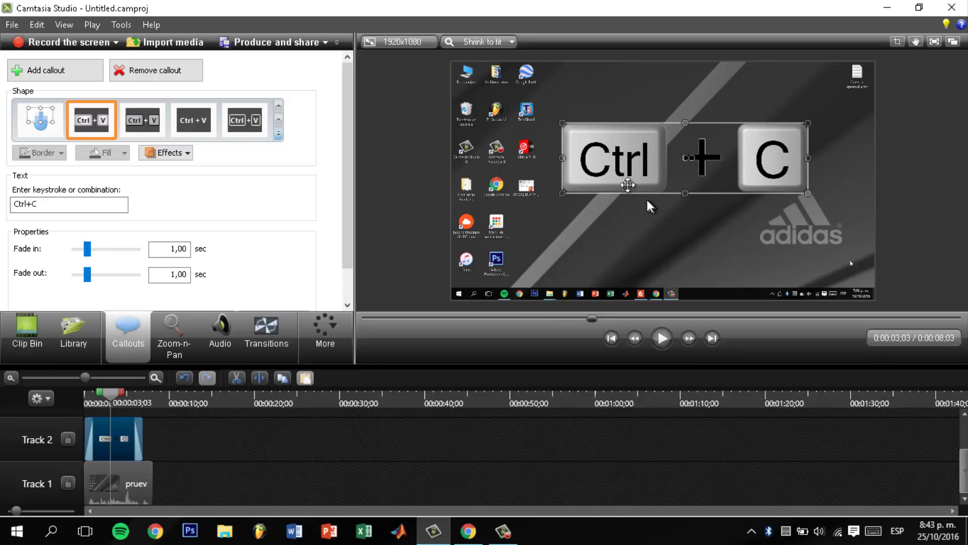
drag(644, 167, 615, 206)
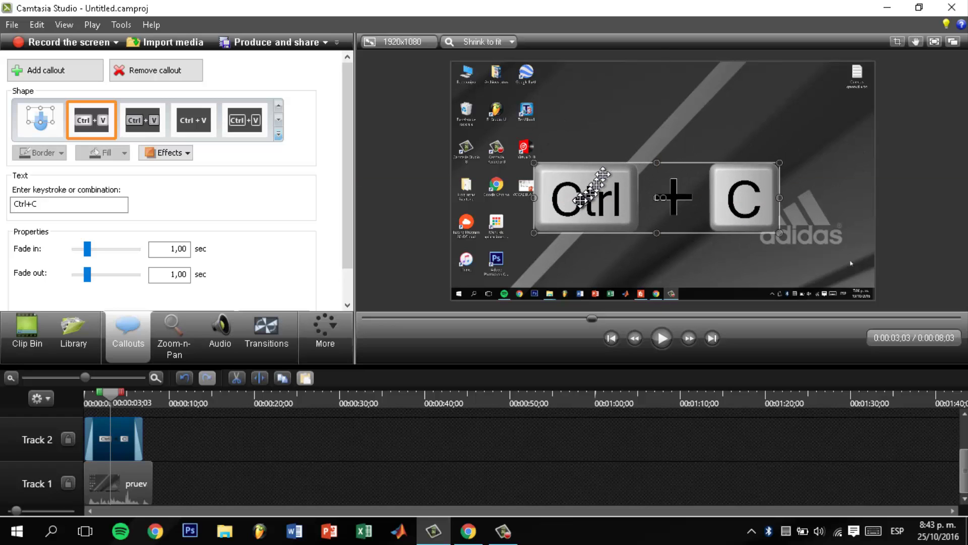
drag(534, 163, 673, 190)
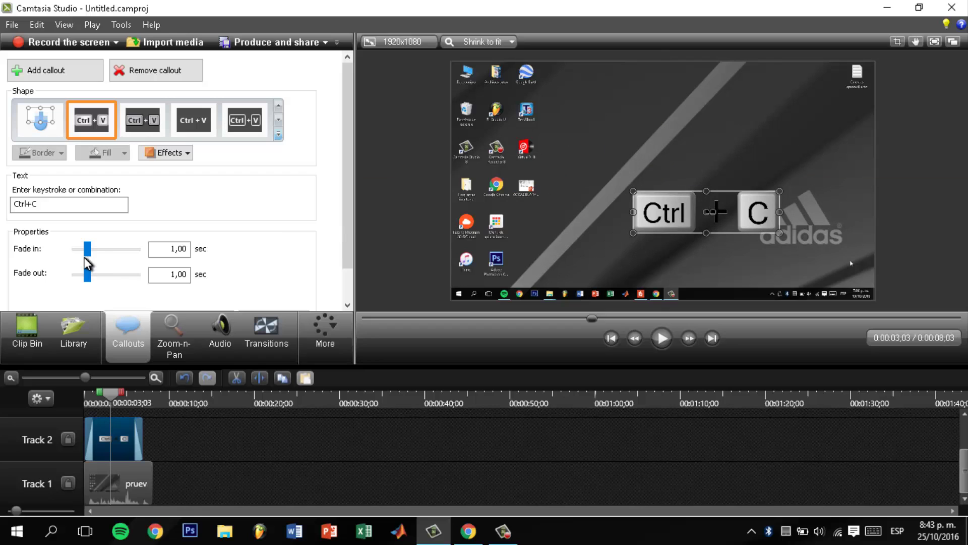
- Try the plain Text shape, then turn the callout into a yellow Highlighter reading "Hola" and resize it
click(278, 134)
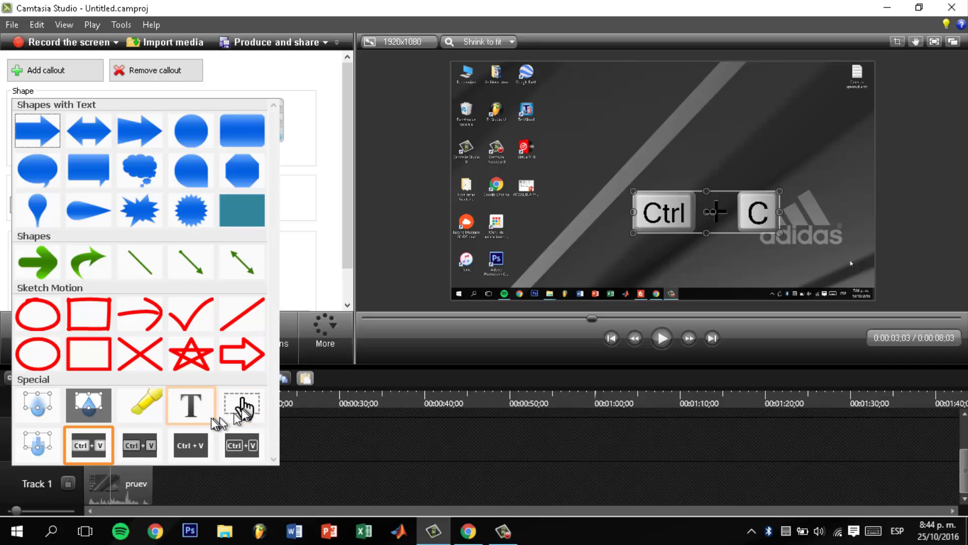
click(195, 410)
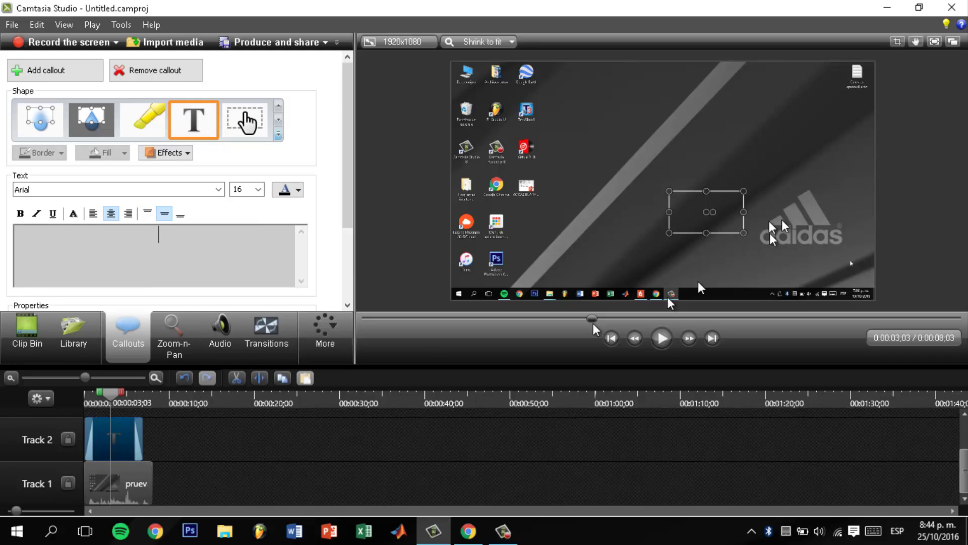
click(279, 135)
click(138, 410)
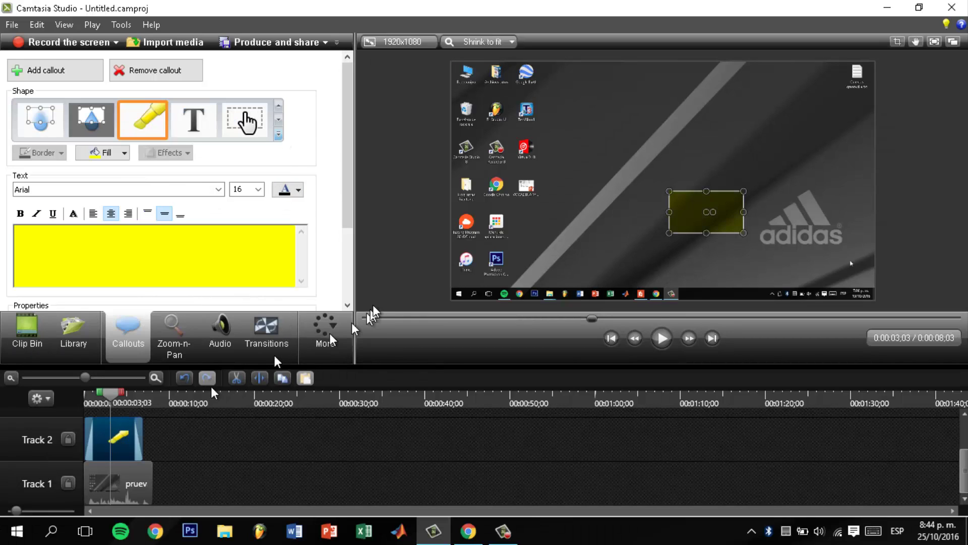
drag(667, 190, 546, 172)
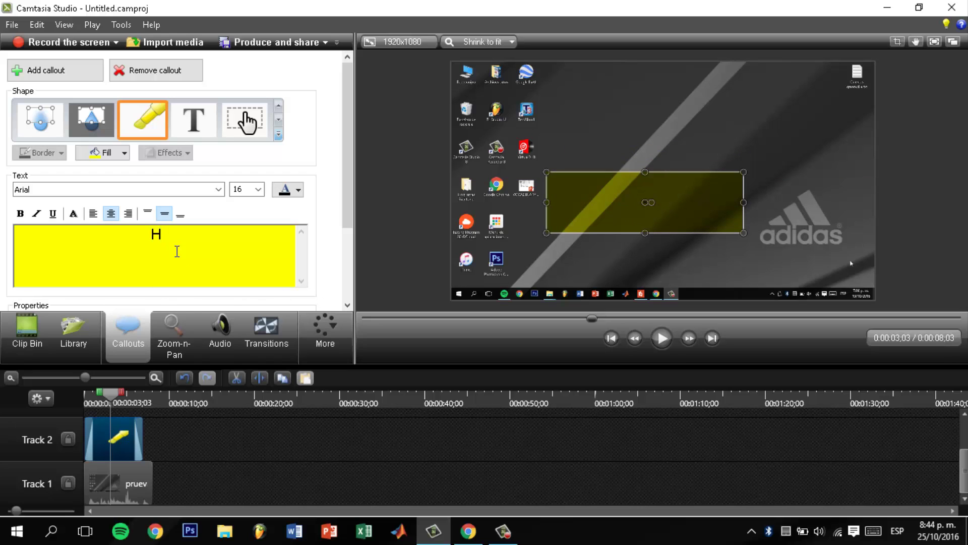
- Remove the highlighter callout from the timeline, leaving only the screen recording
click(157, 446)
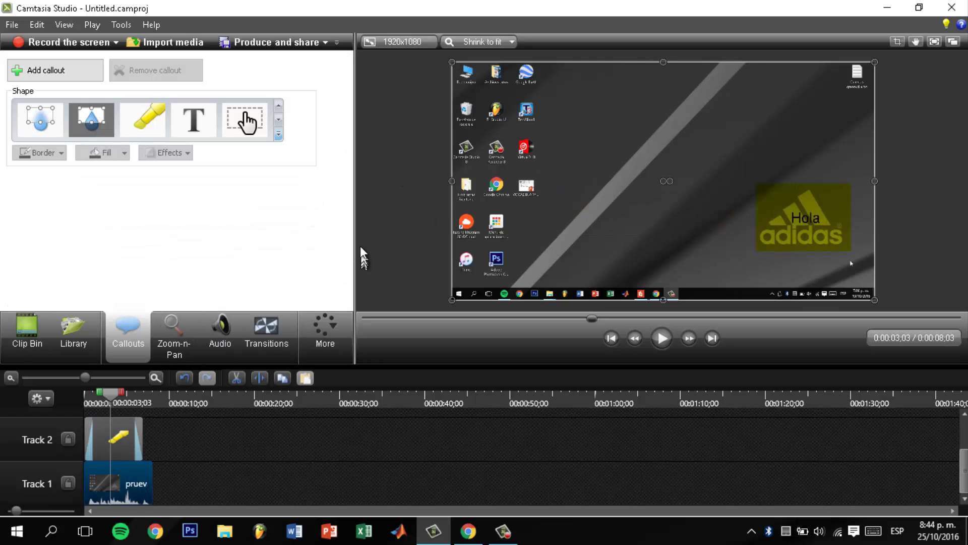
click(278, 134)
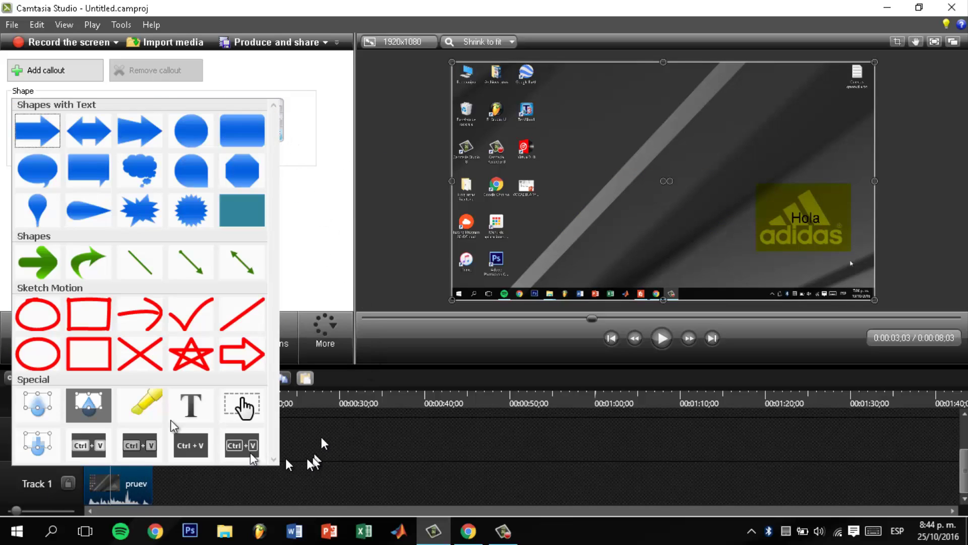
key(ctrl+z)
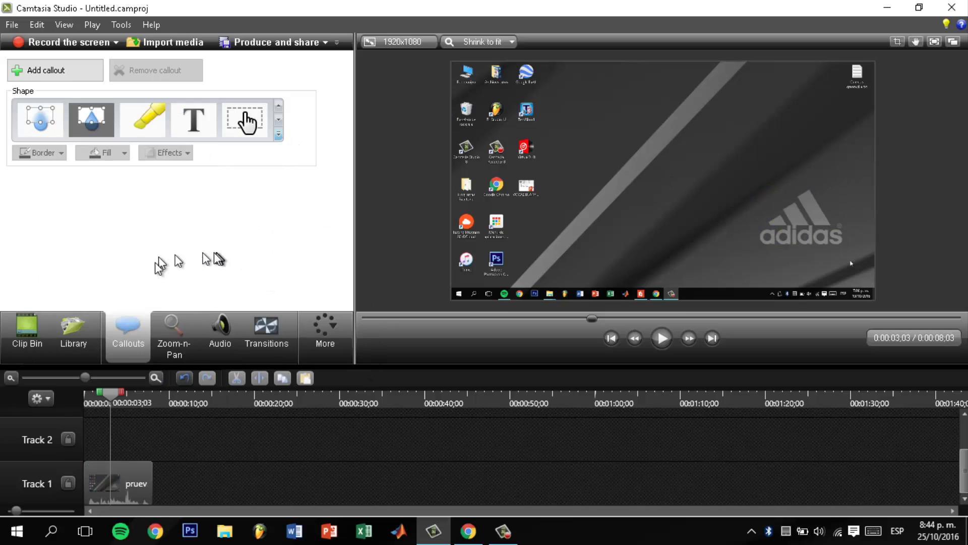
- Add a Zoom-n-Pan at 0:00:02;26 that zooms to 502% on the desktop's lower-left corner with the iTunes and Photoshop icons
click(180, 342)
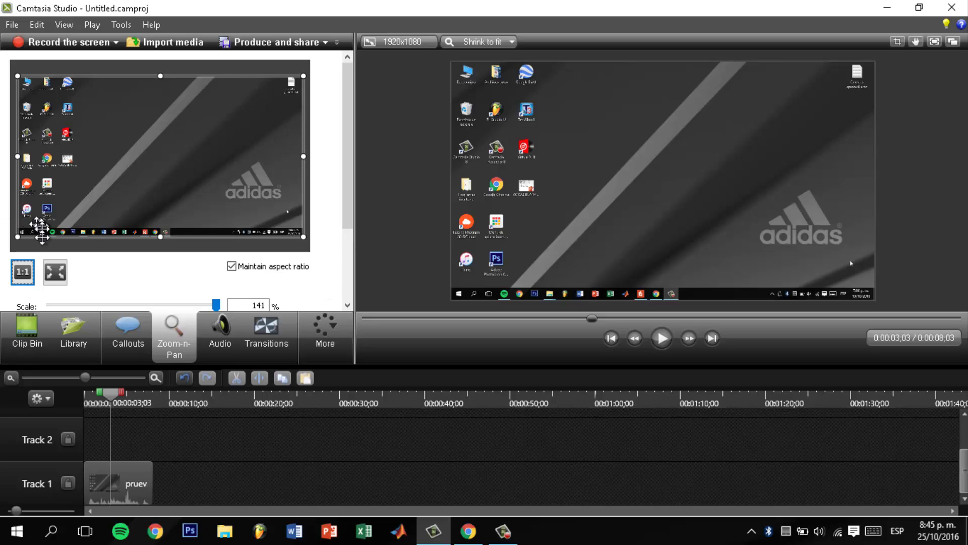
click(307, 75)
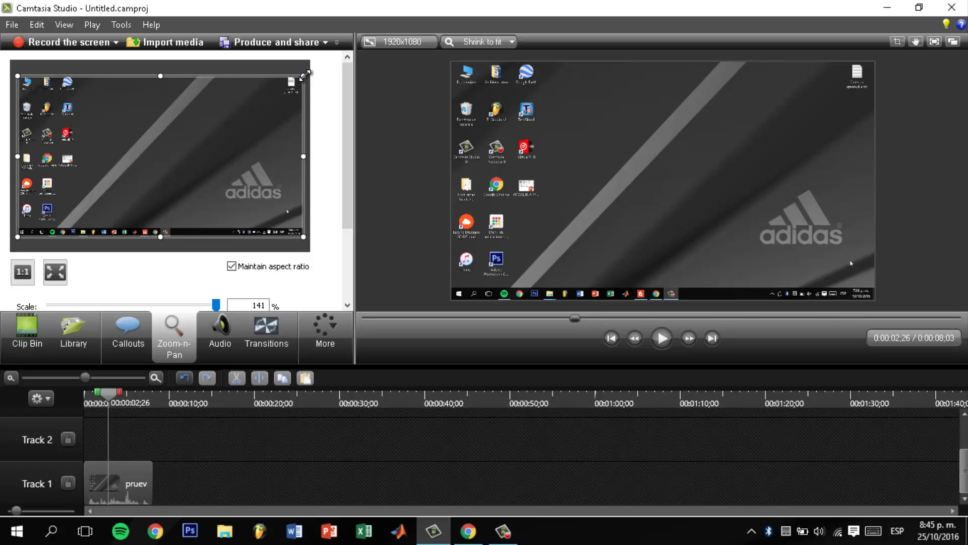
drag(305, 75, 97, 192)
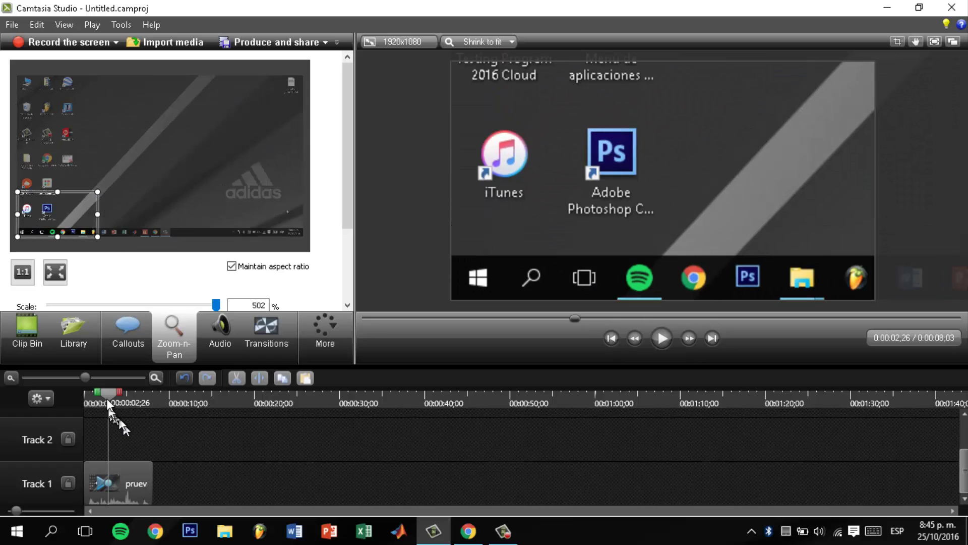
- Preview the zoom from the start, pause at 0:00:04;12 and move the zoom frame onto the adidas logo
drag(109, 392, 49, 399)
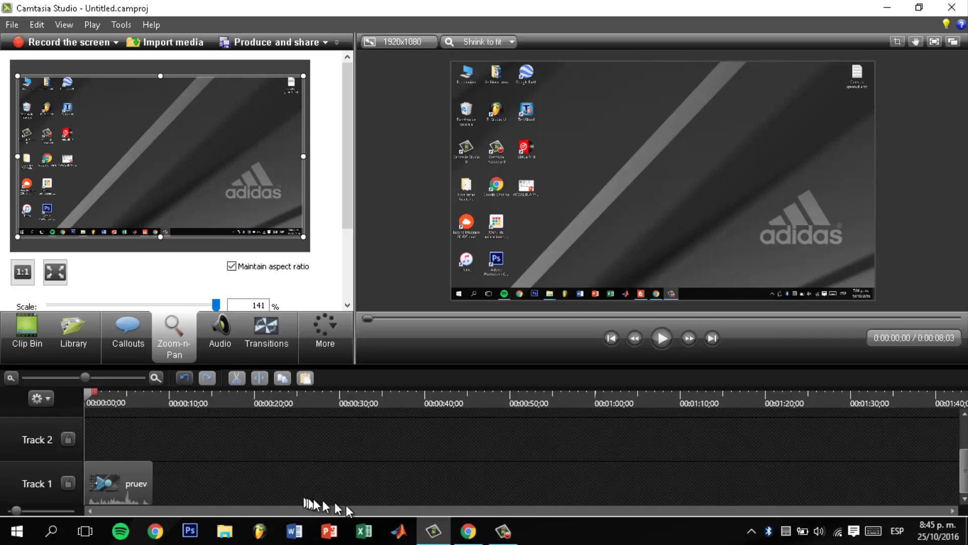
click(661, 338)
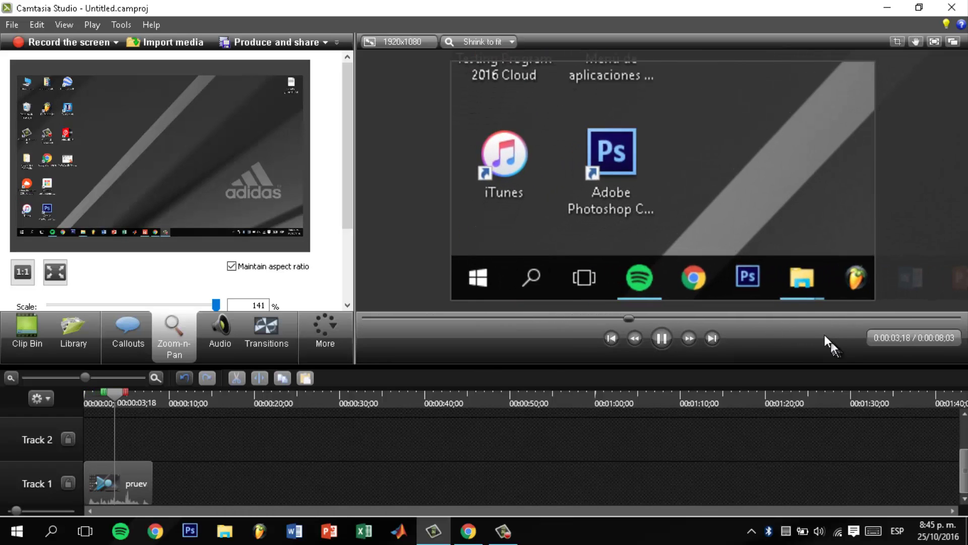
click(662, 337)
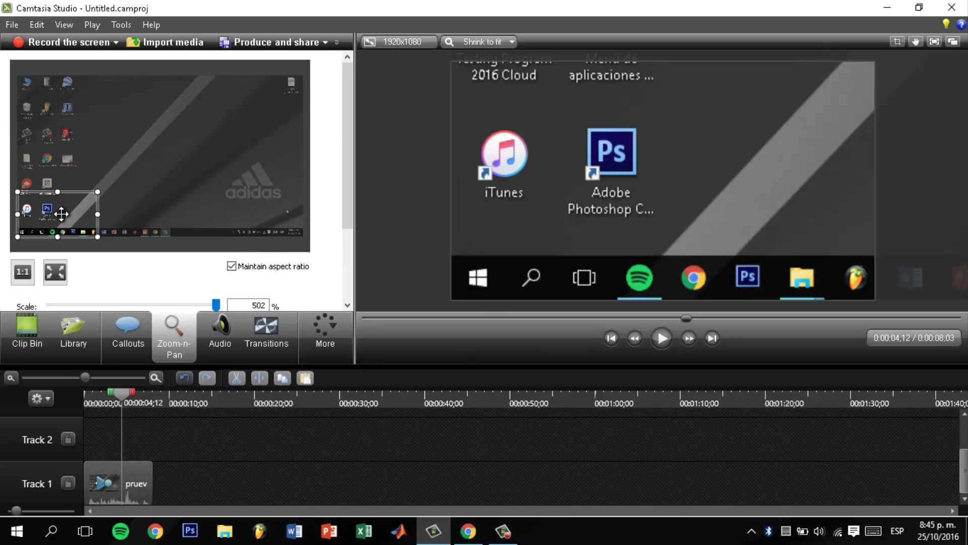
drag(61, 214, 247, 185)
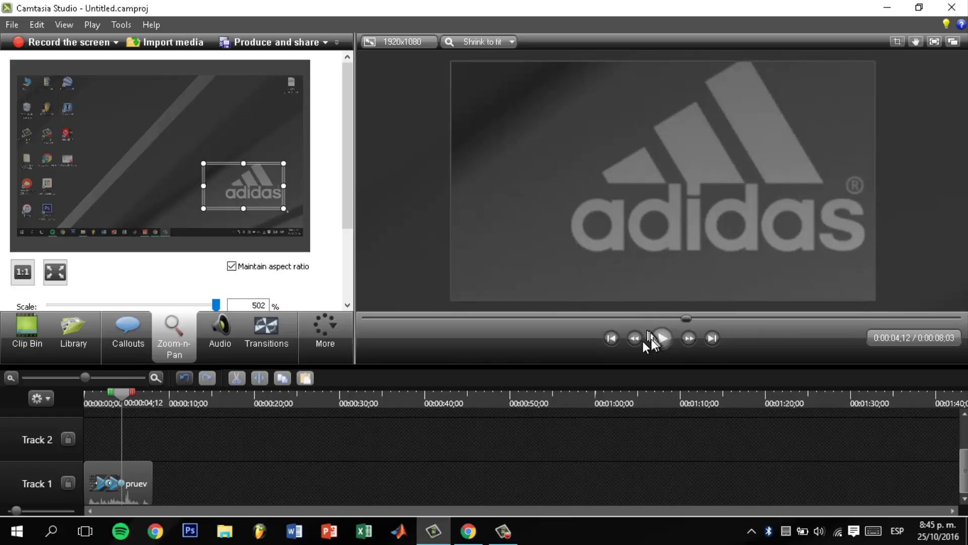
- Play both zoom movements from the start, pause at 0:00:05;11 and magnify the timeline to examine their animation arrows
drag(114, 390, 101, 393)
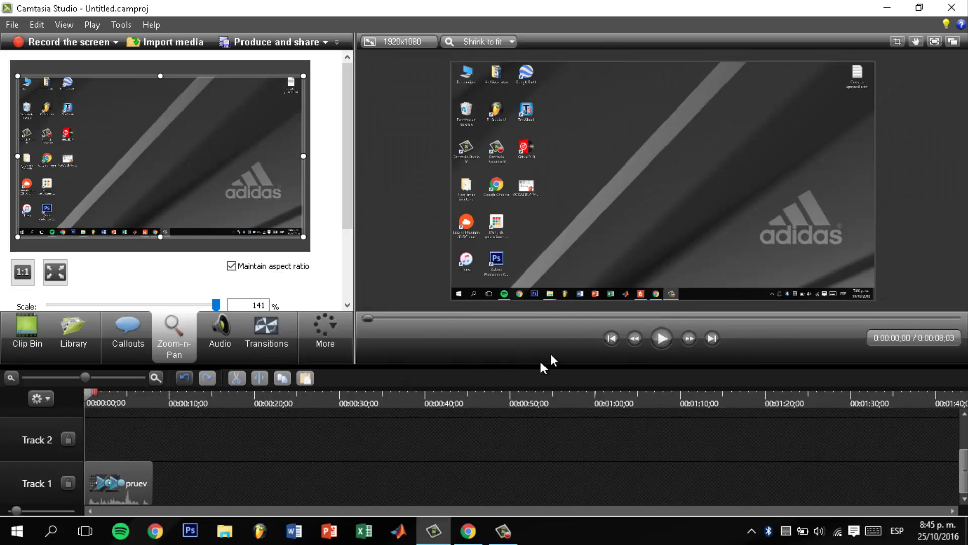
click(668, 338)
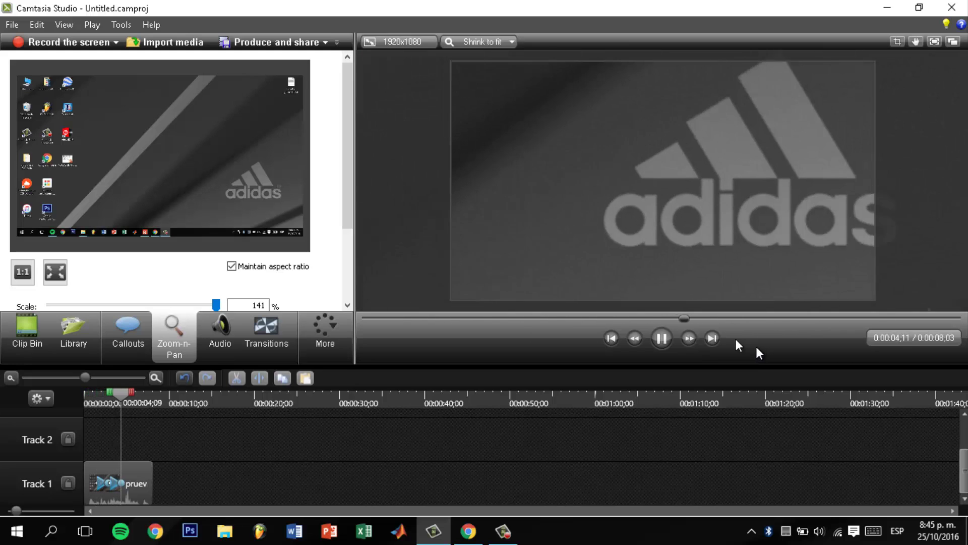
click(660, 339)
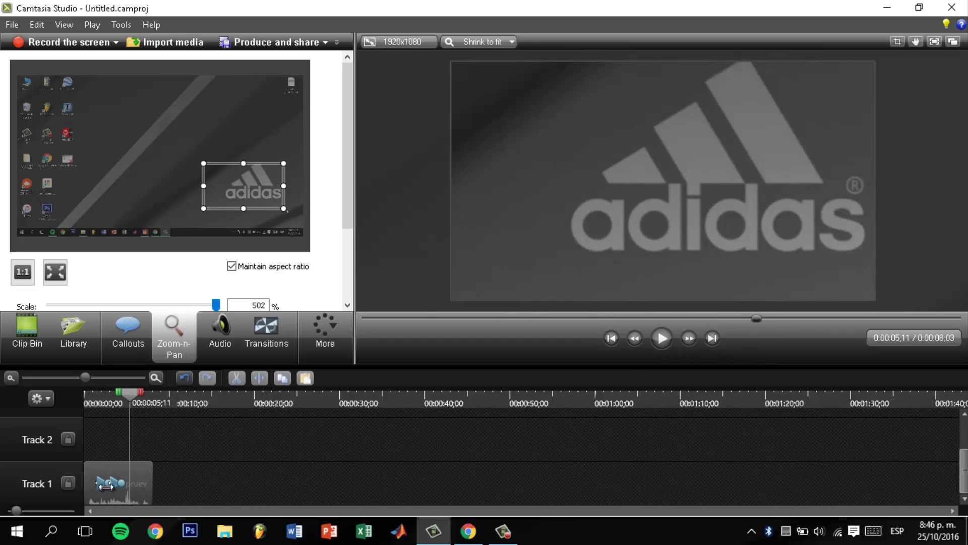
click(155, 377)
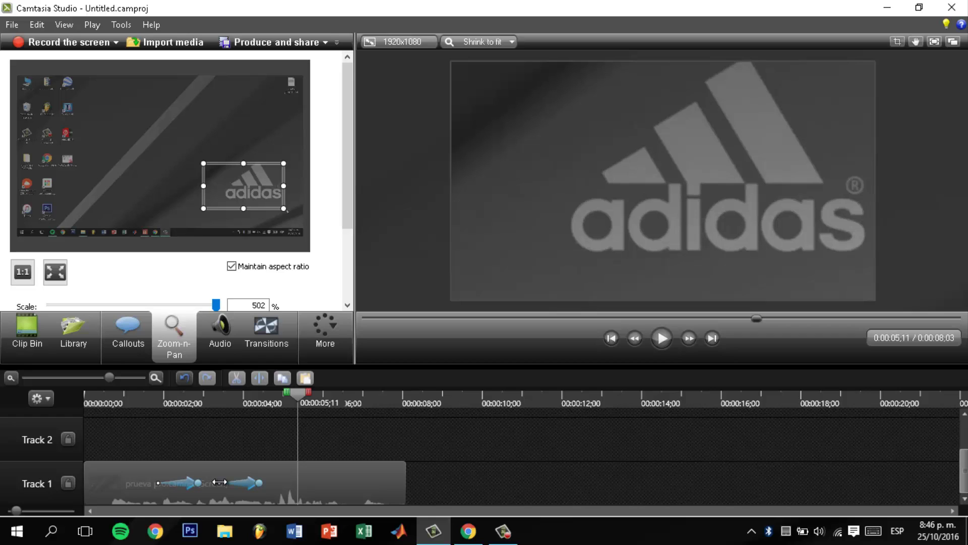
- Delete the first zoom animation and stretch the remaining adidas zoom arrow so it starts near the beginning of the clip
right_click(184, 482)
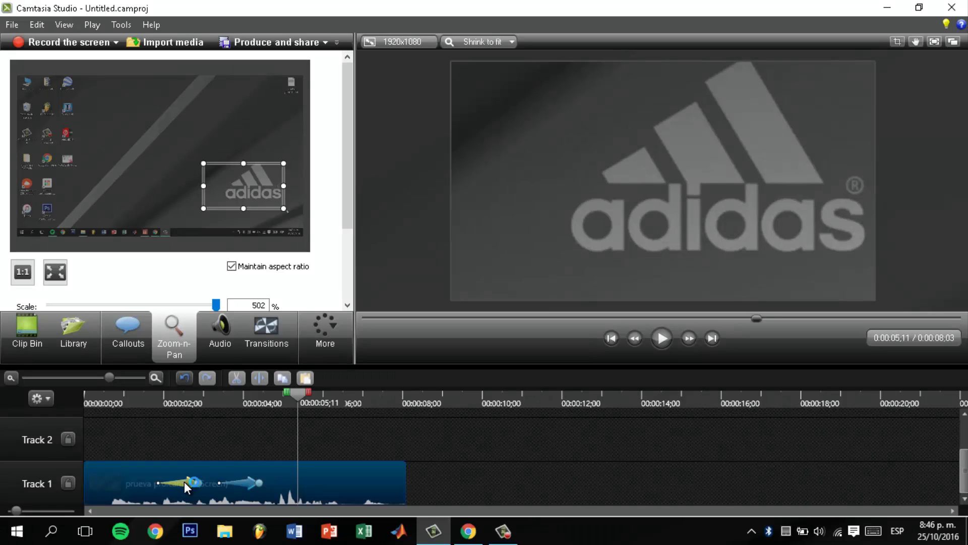
click(250, 452)
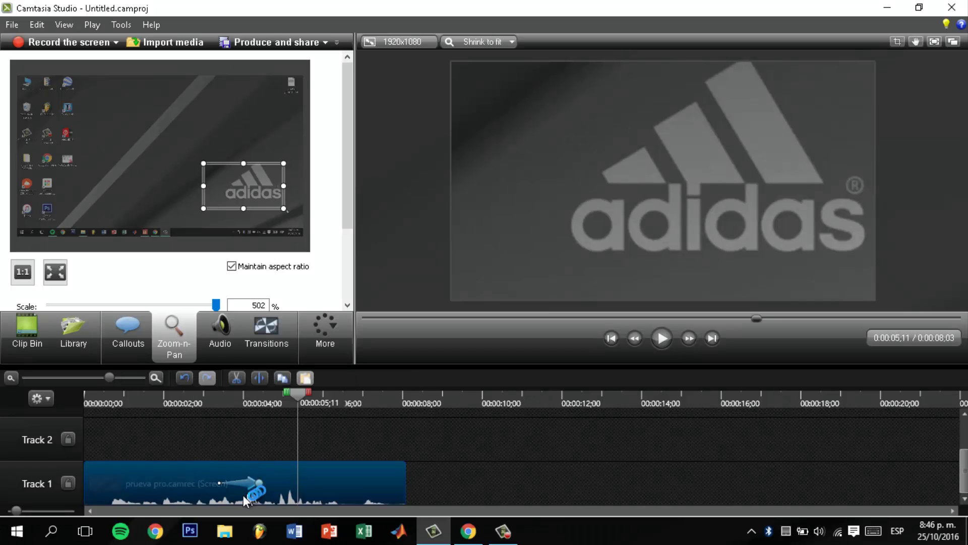
drag(230, 487, 97, 487)
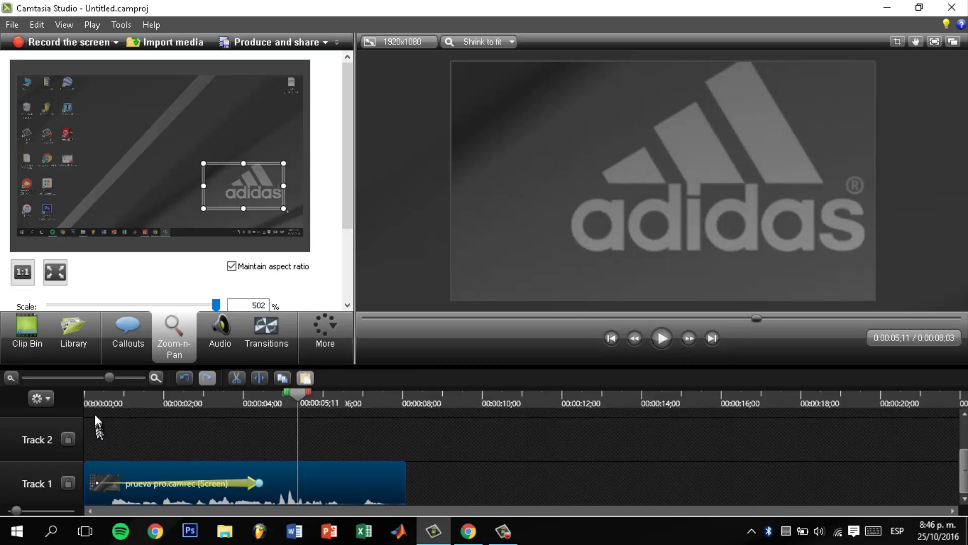
- Play the lengthened zoom from the start, and examine its zoom frame and scale settings at 0:00:02;20 and 0:00:04;11
click(94, 406)
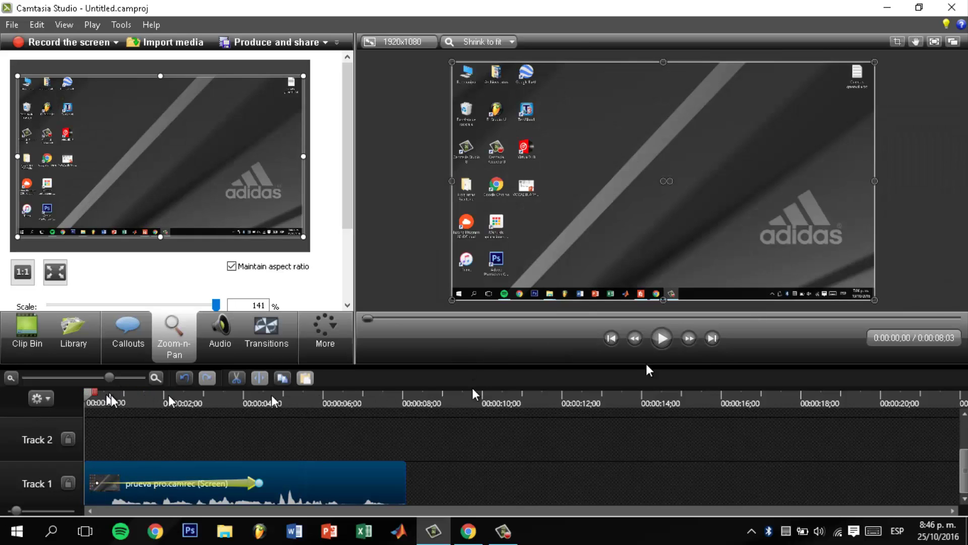
click(658, 338)
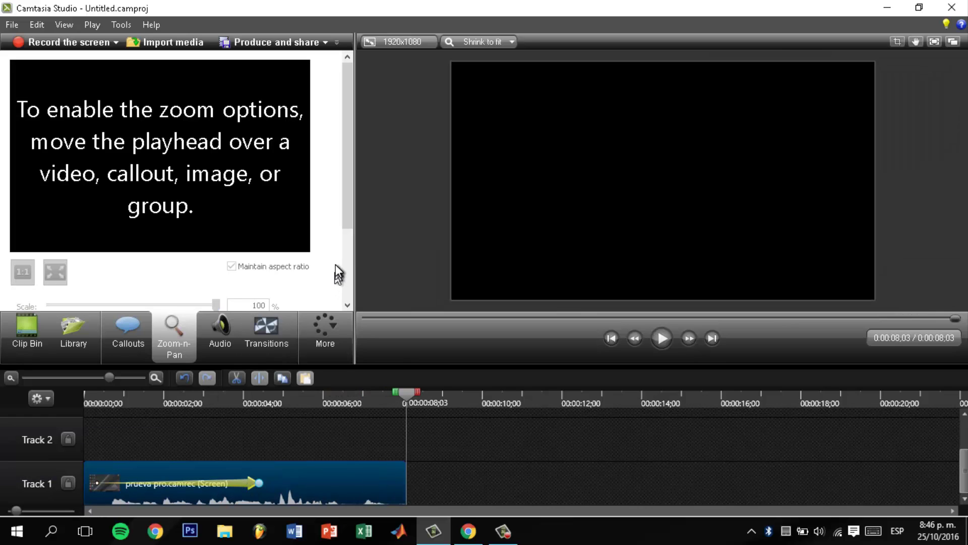
click(190, 400)
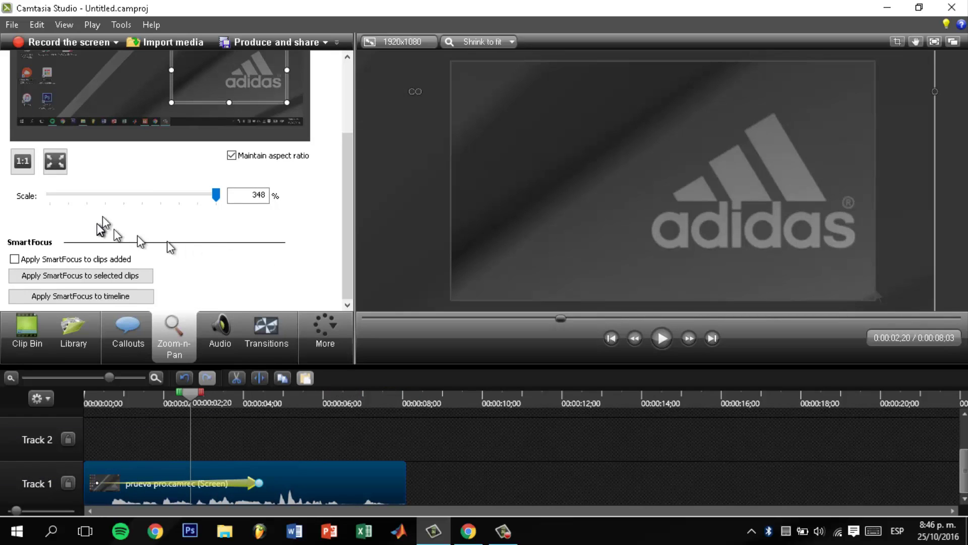
scroll(237, 265, up, 2)
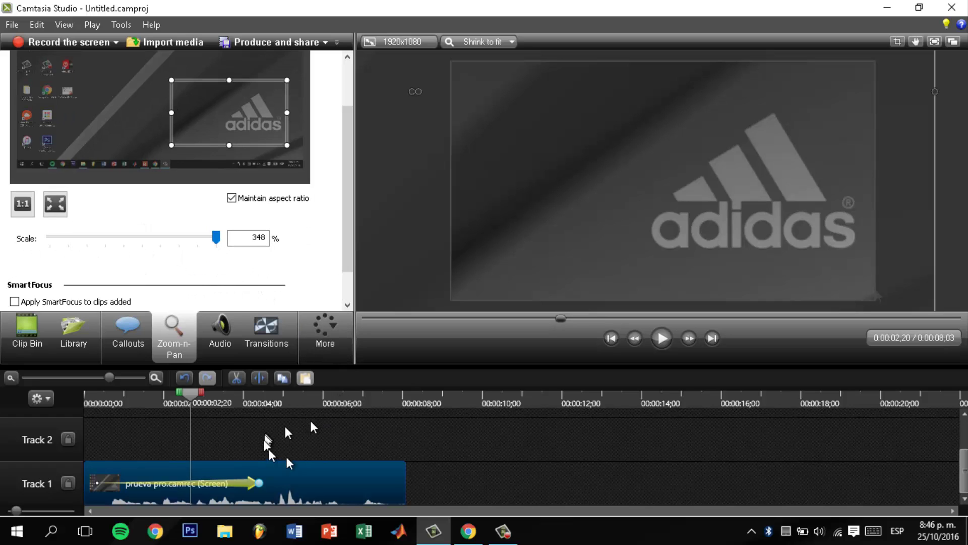
drag(192, 391, 259, 390)
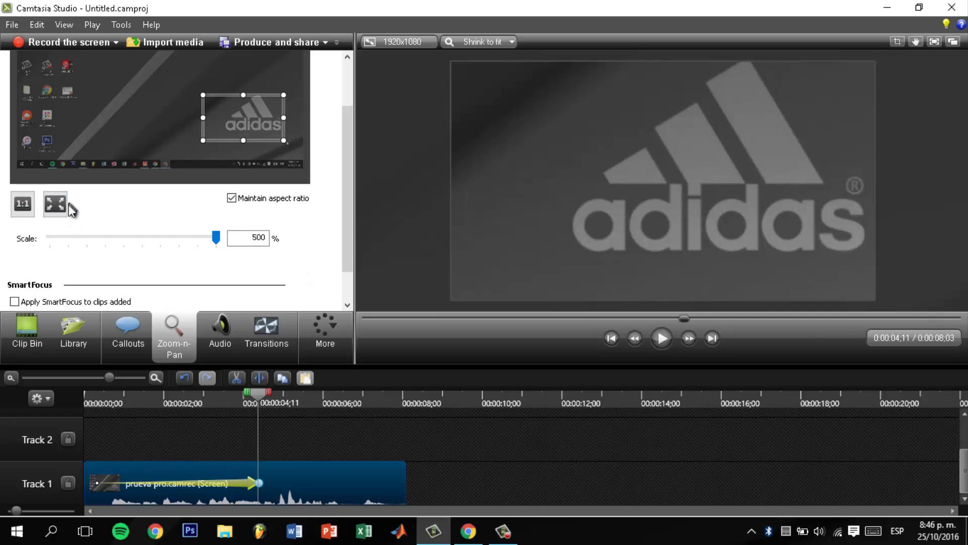
scroll(271, 275, up, 1)
scroll(298, 261, up, 1)
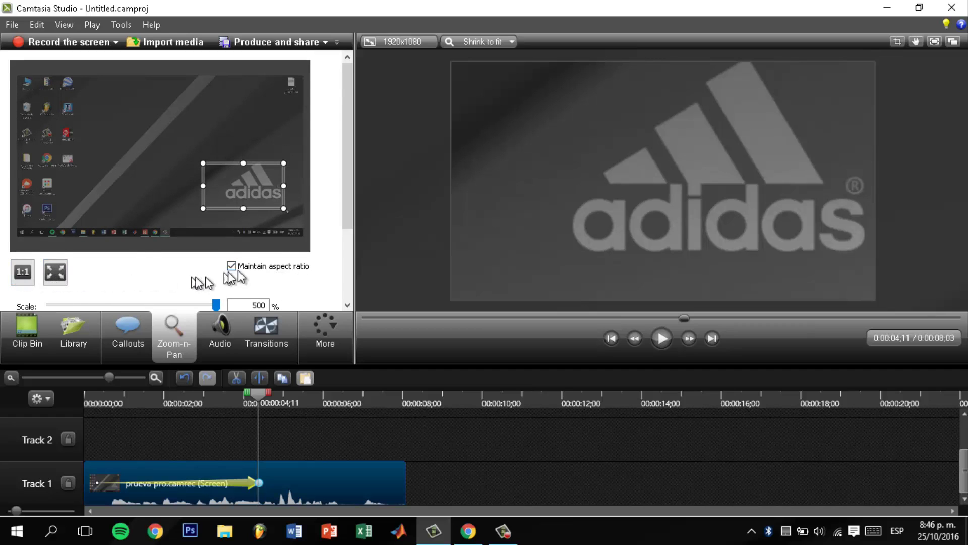
scroll(272, 275, down, 3)
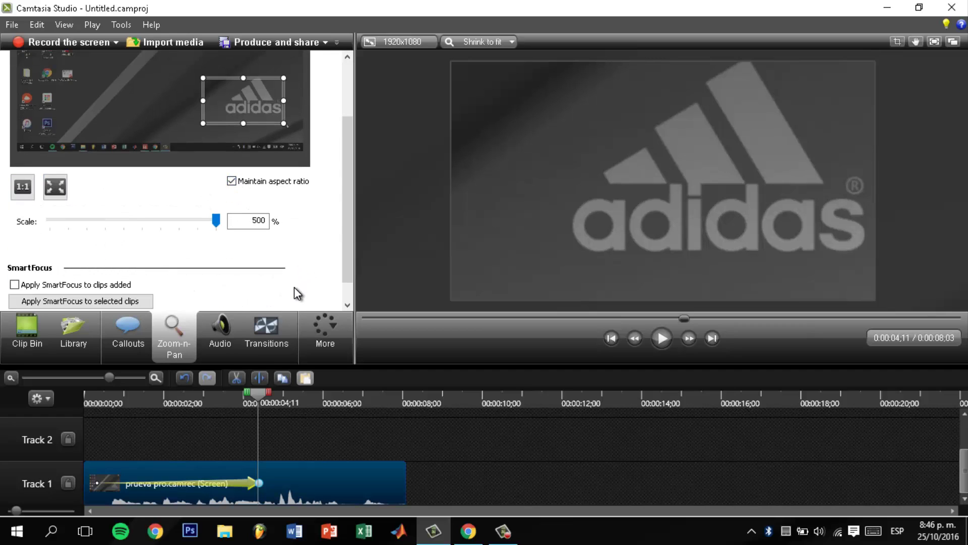